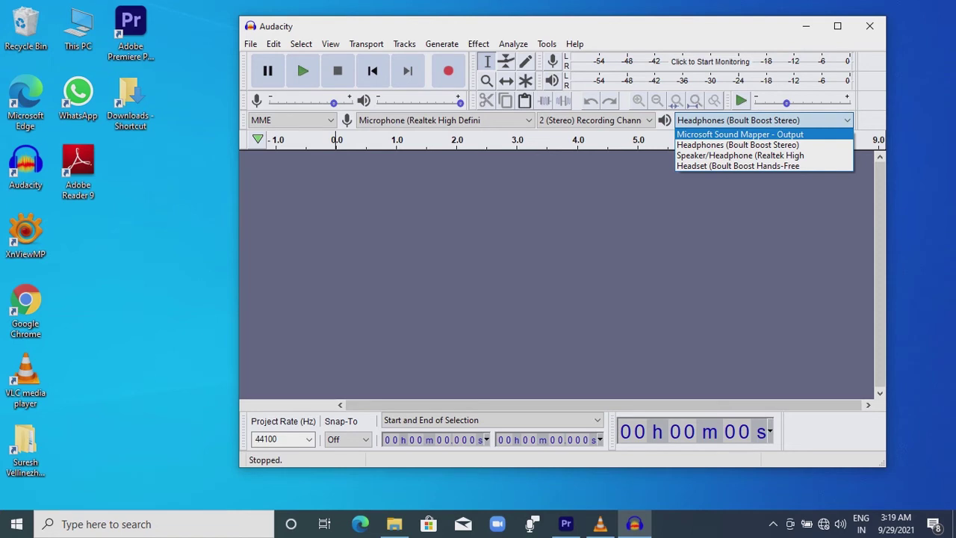
Set the playback device to Microsoft Sound Mapper - Output
key("Down")
key("Down")
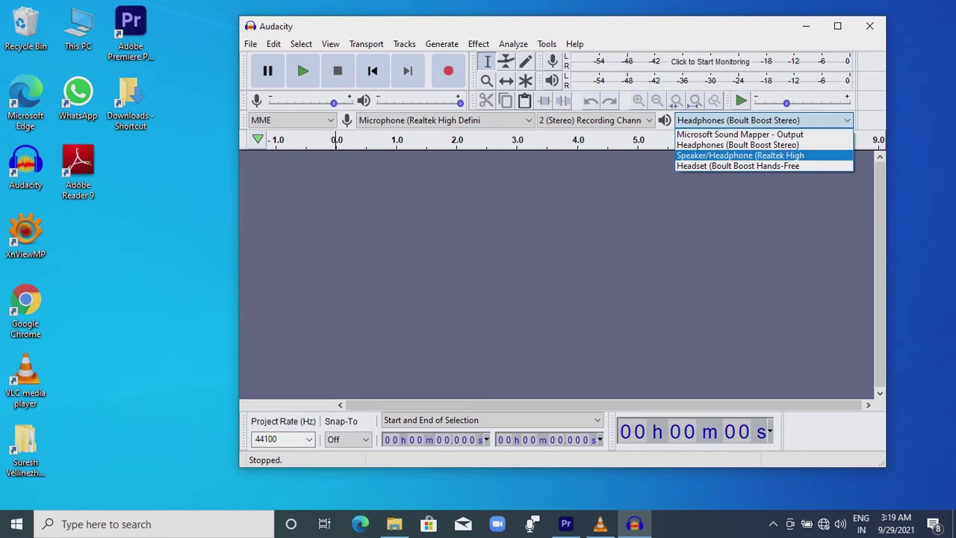
key("Up")
key("Up")
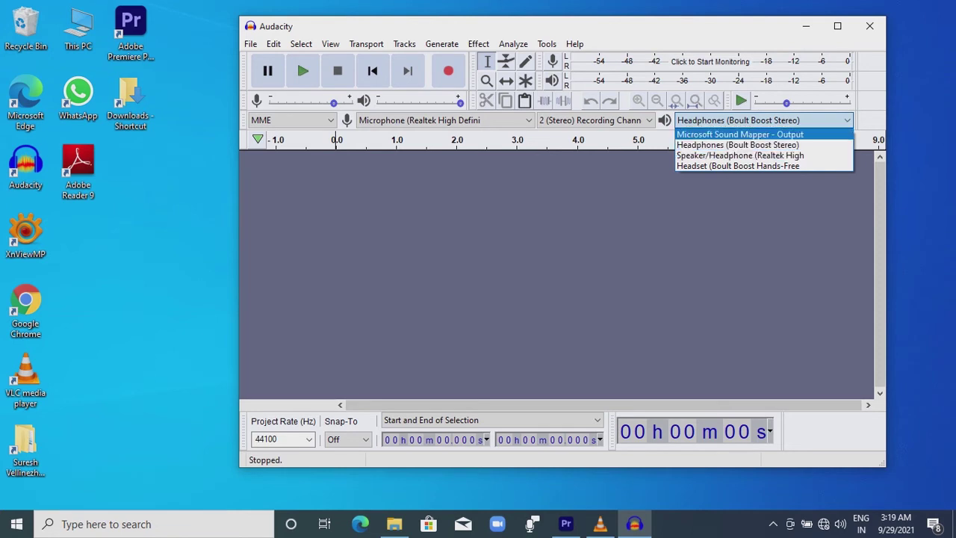
key("Return")
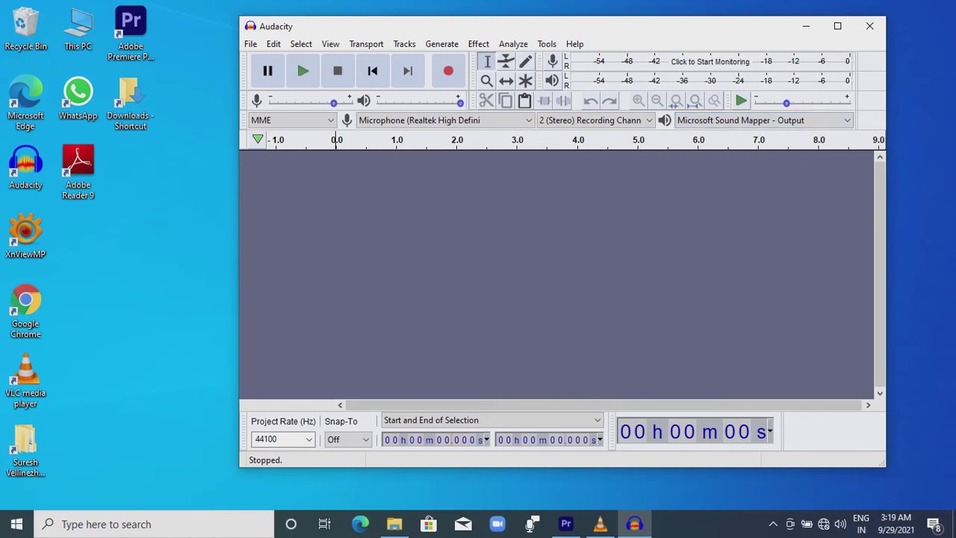
Review the available playback devices and keep Microsoft Sound Mapper - Output selected
left_click(753, 121)
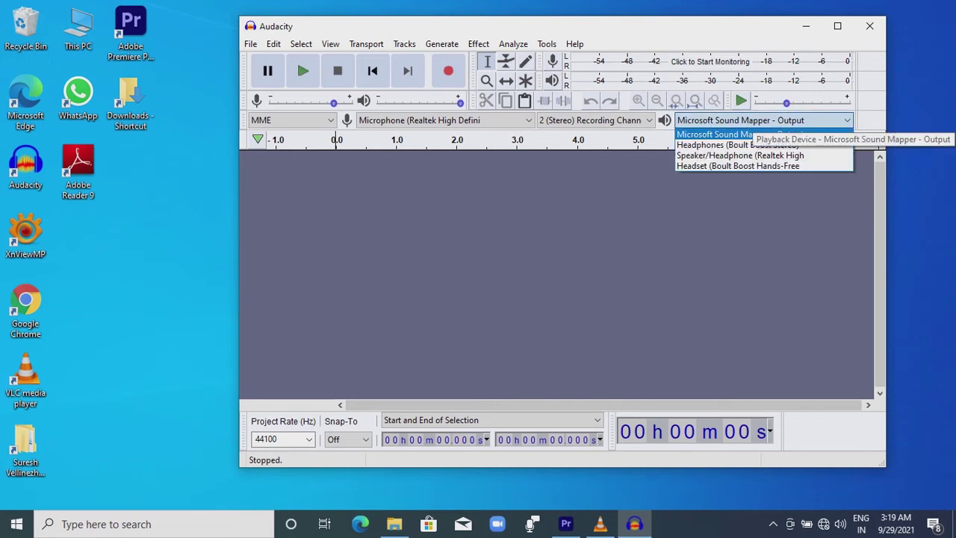
key("Down")
key("Down")
key("Down")
key("Up")
key("Up")
key("Up")
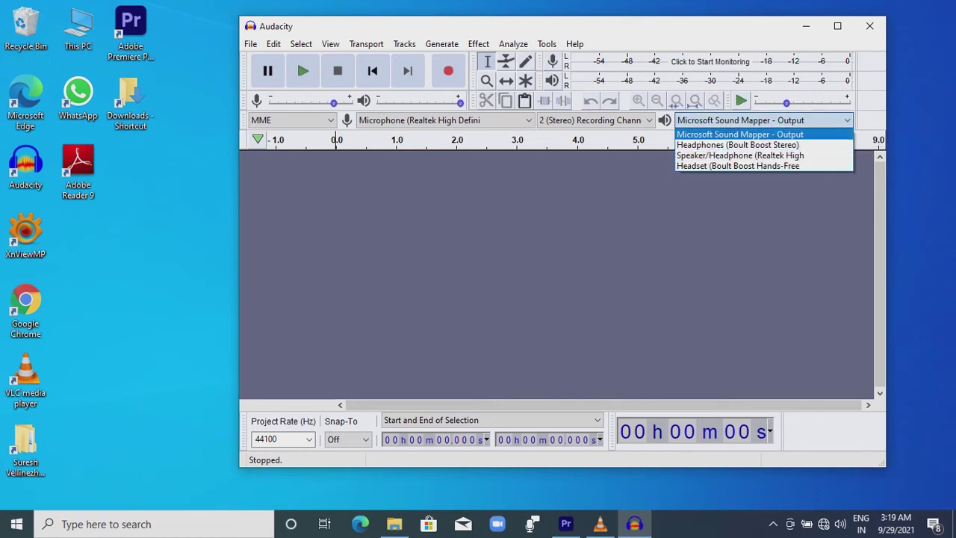
key("Return")
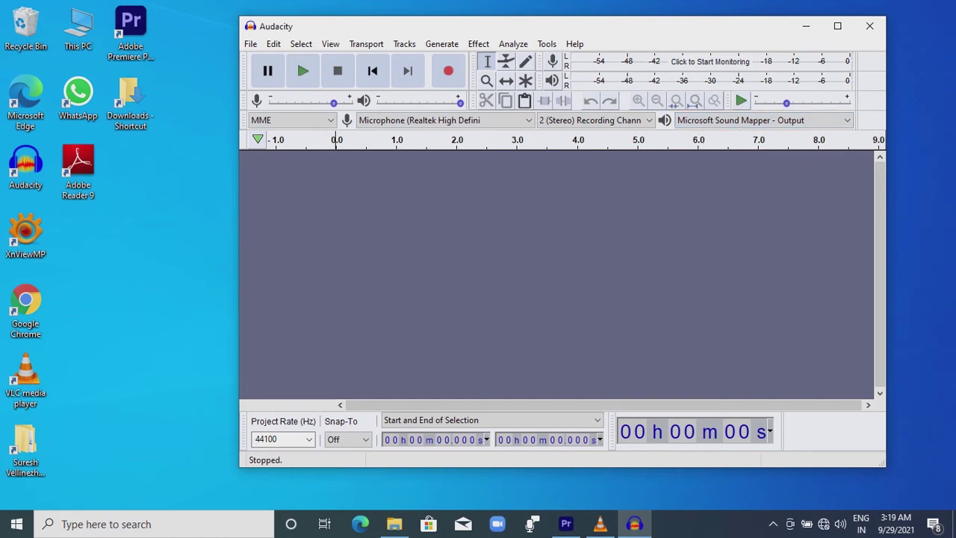
Open the MP3 "Aa Divya Namam Ayyappa - Hindu Devotional - KARAOKE" from the Downloads folder
key("alt+f")
key("Down")
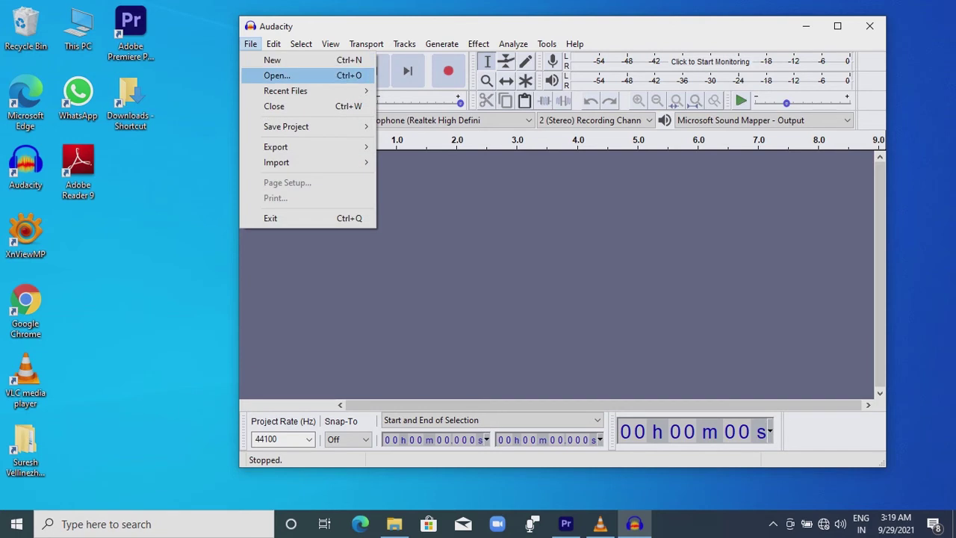
key("Return")
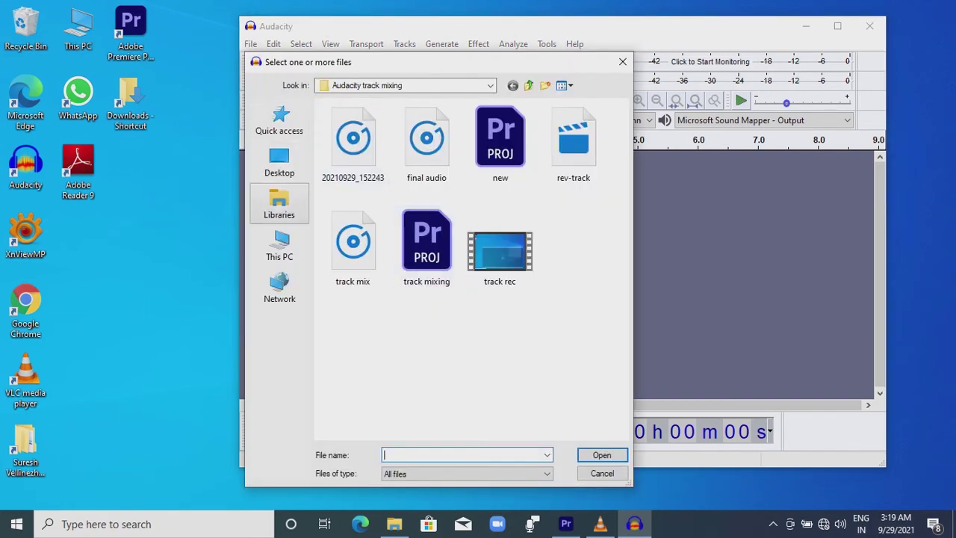
left_click(279, 162)
left_click(405, 337)
double_click(405, 337)
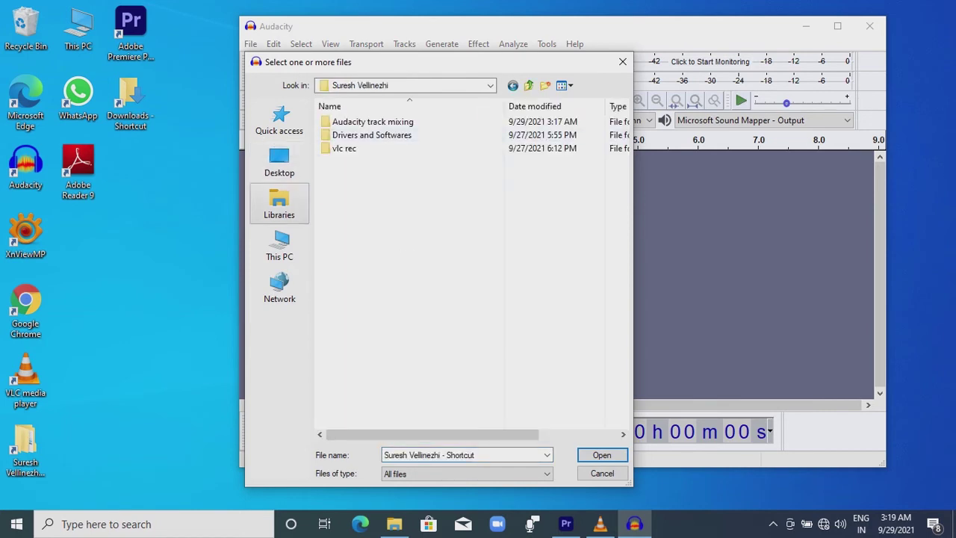
left_click(280, 247)
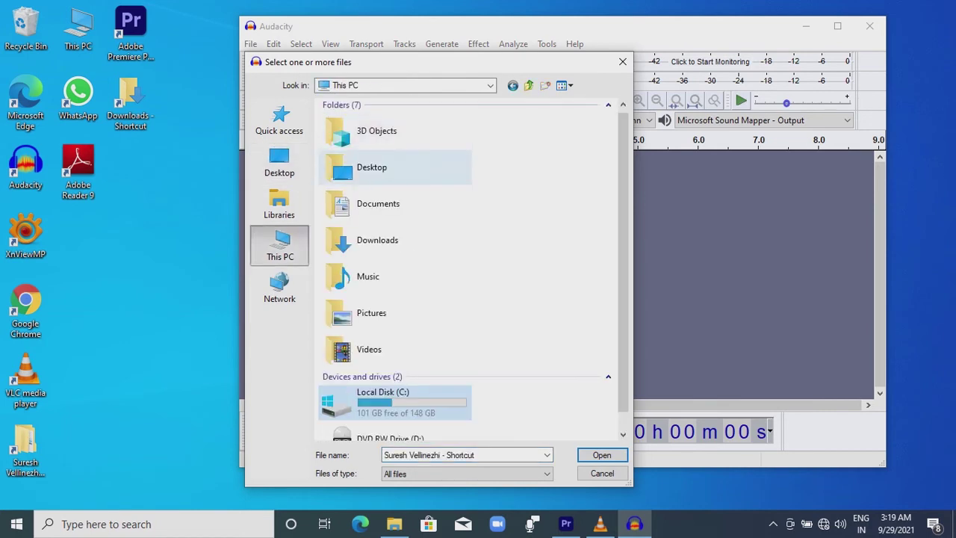
double_click(378, 239)
left_click(415, 136)
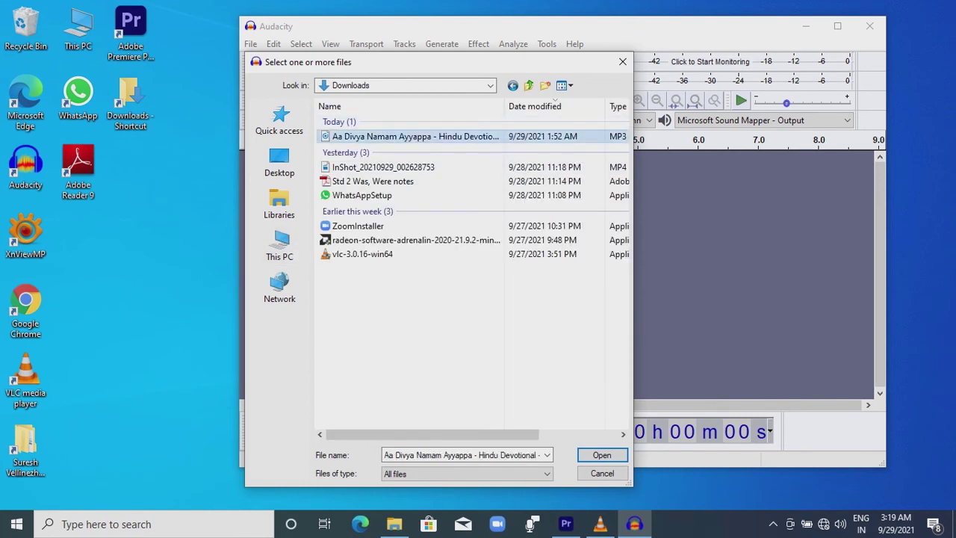
key("Return")
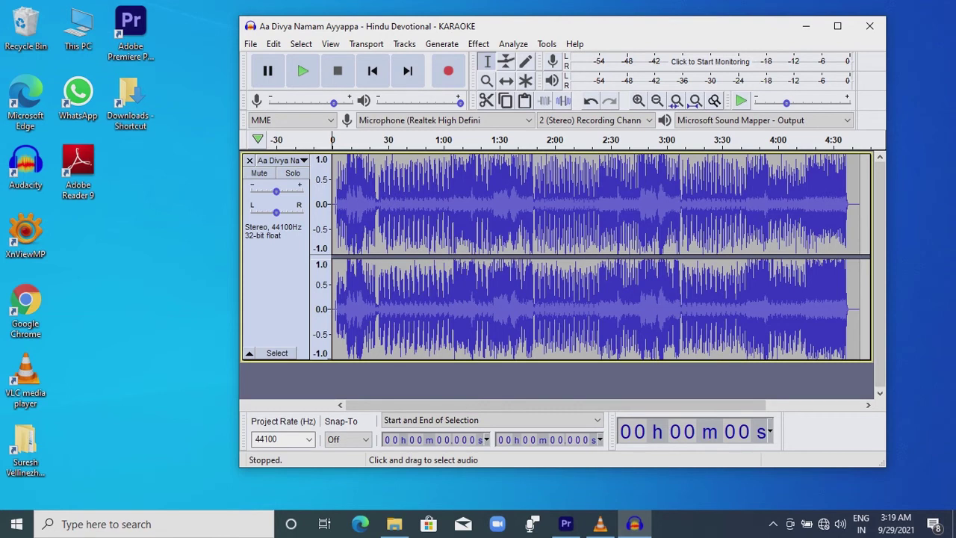
Delete the karaoke audio from about 44 seconds to the end, then trim it further to end at about 38 seconds
left_click_drag(415, 204, 876, 204)
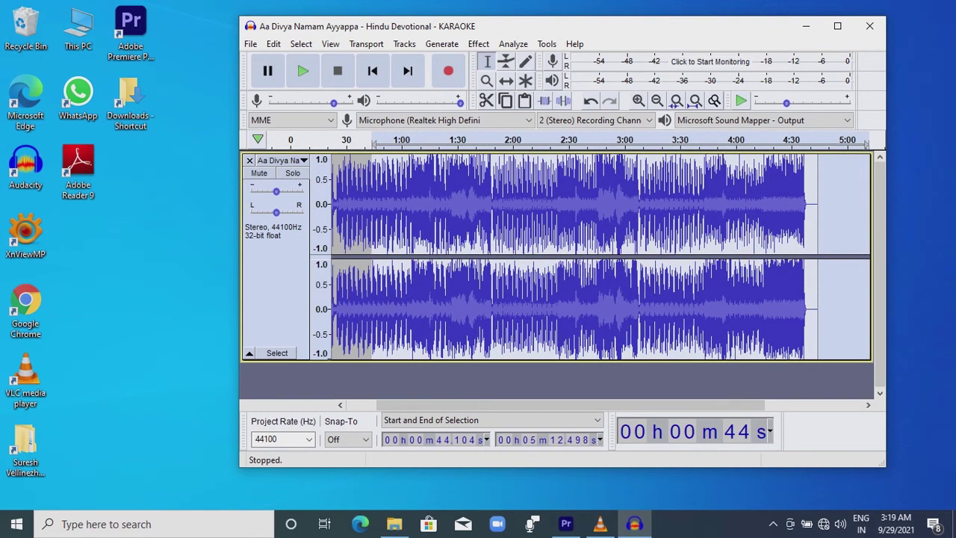
key("Delete")
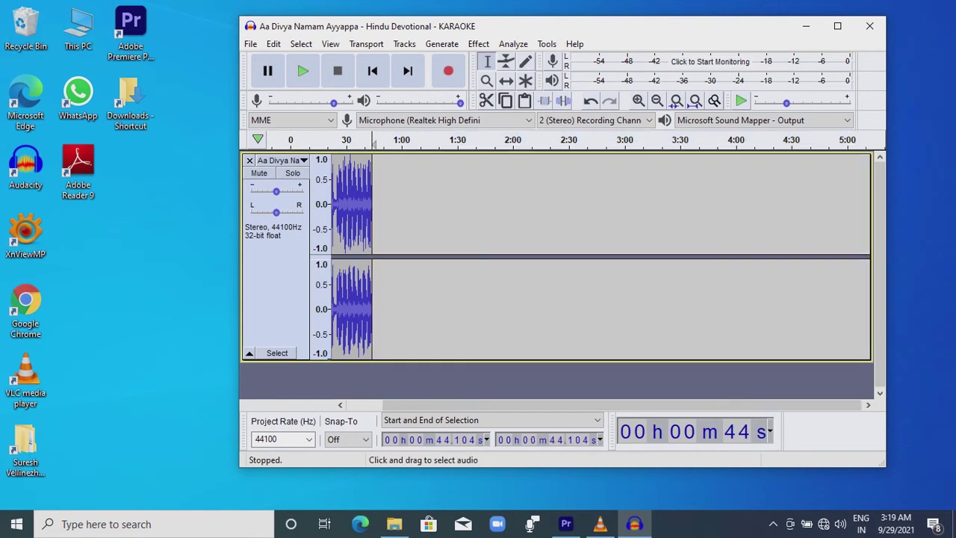
left_click(345, 204)
left_click_drag(361, 204, 386, 203)
key("Delete")
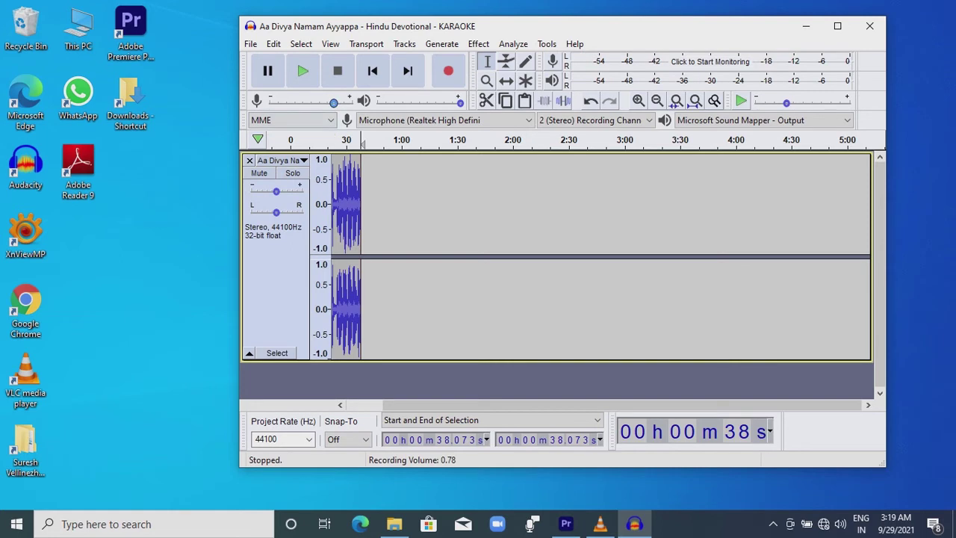
Play the opening of the trimmed karaoke track, then delete its audio from about 20 seconds to the end
left_click(303, 70)
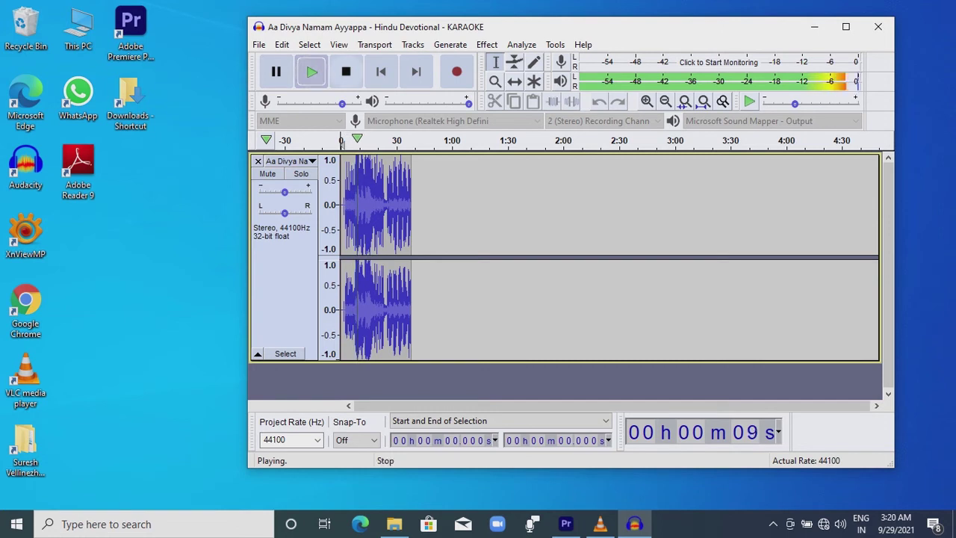
left_click(345, 72)
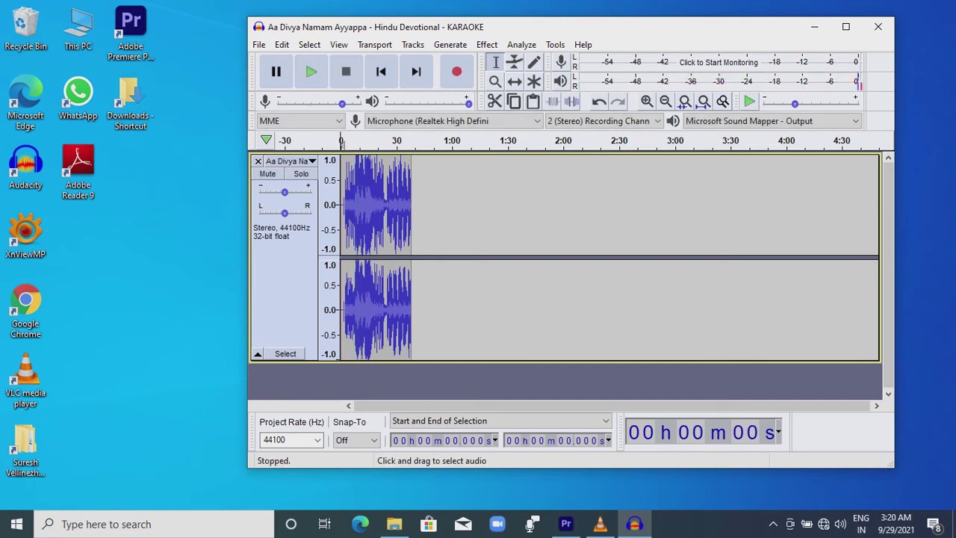
left_click_drag(378, 206, 427, 205)
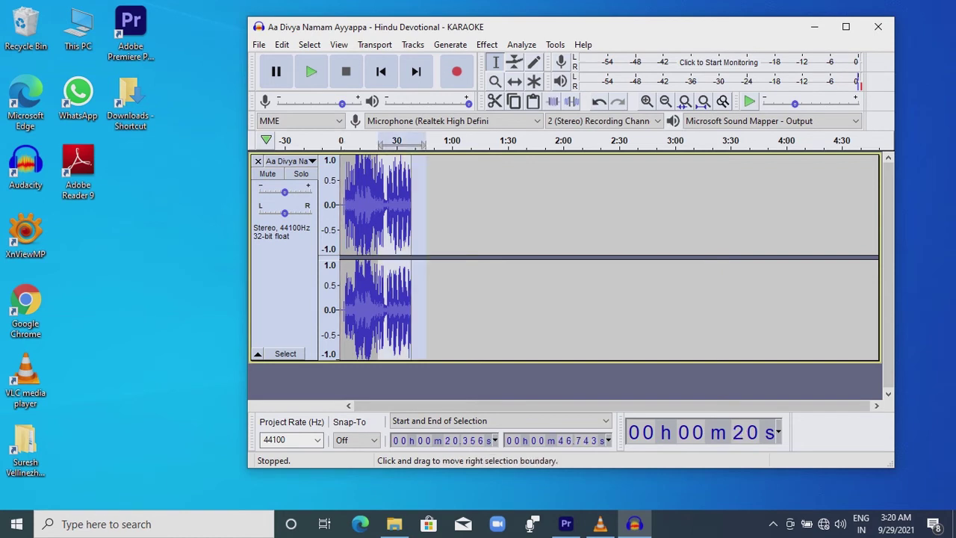
key("Delete")
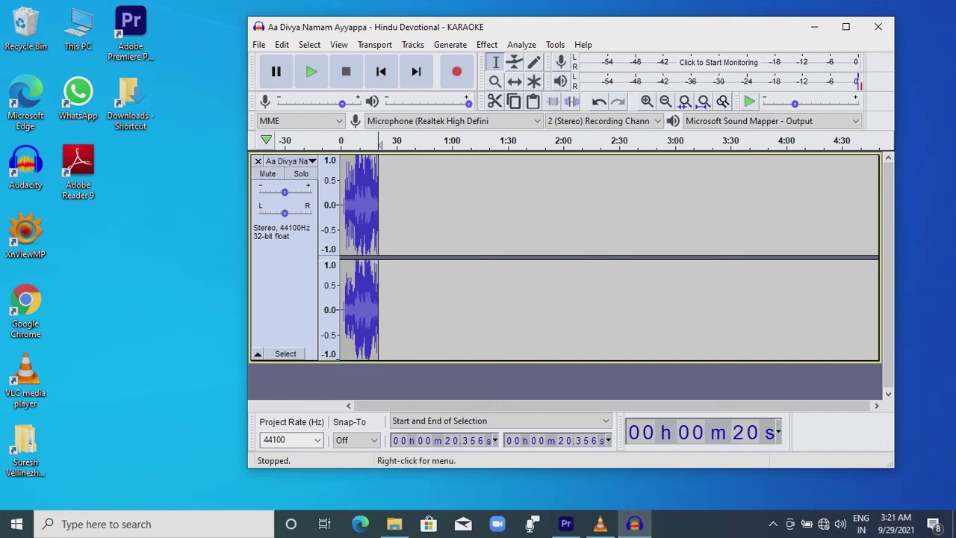
Reduce the height of the karaoke track and add a new stereo track below it
left_click_drag(379, 362, 379, 290)
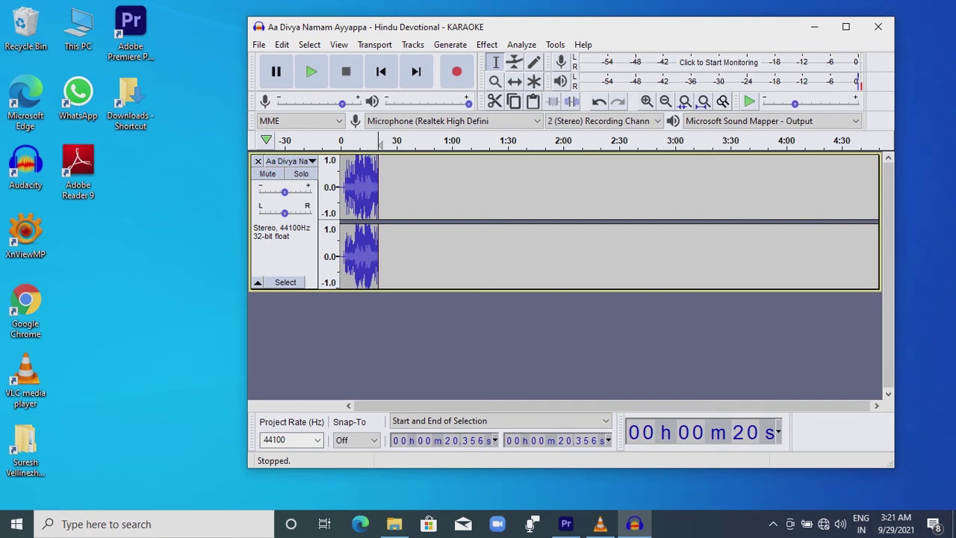
left_click_drag(468, 103, 452, 103)
left_click(413, 45)
mouse_move(438, 60)
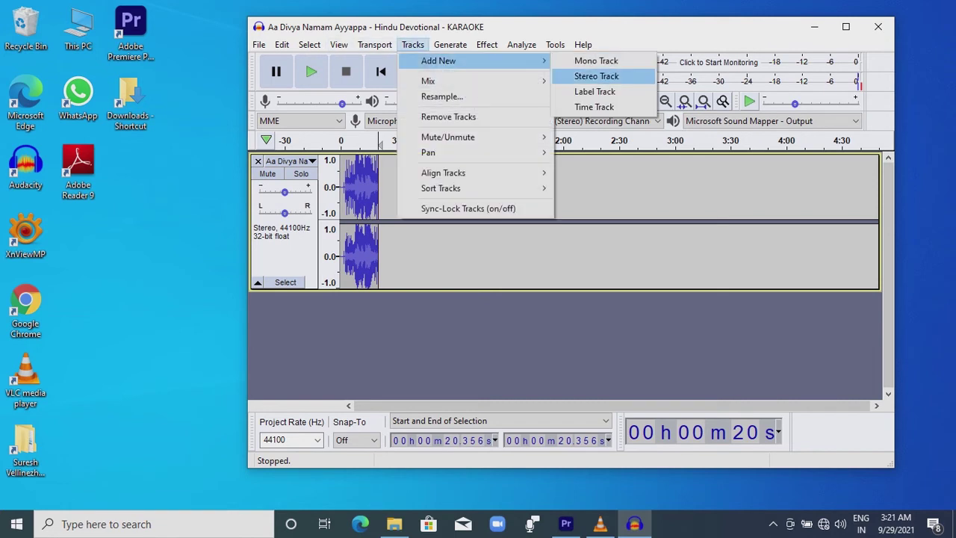
left_click(596, 76)
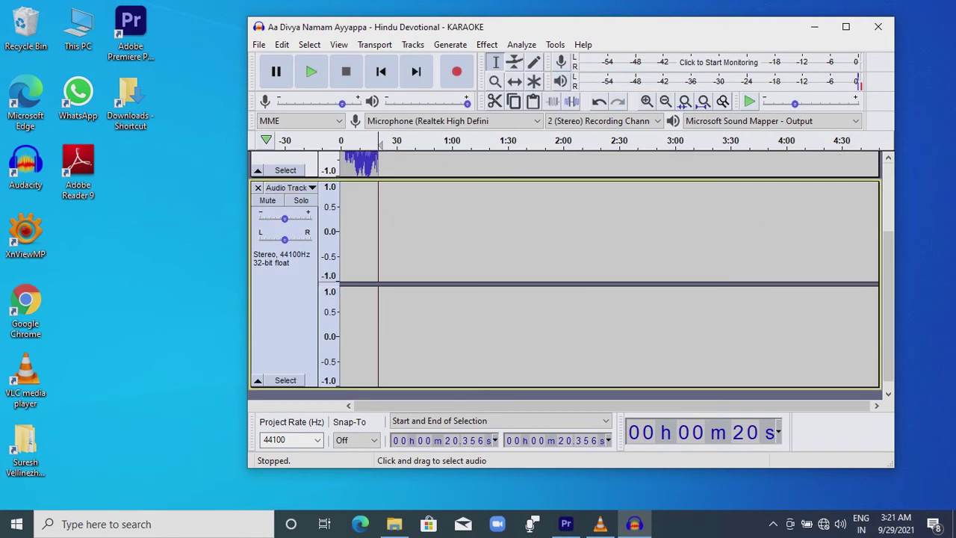
Select the new empty stereo track beneath the karaoke track
scroll(566, 272, "up", 5)
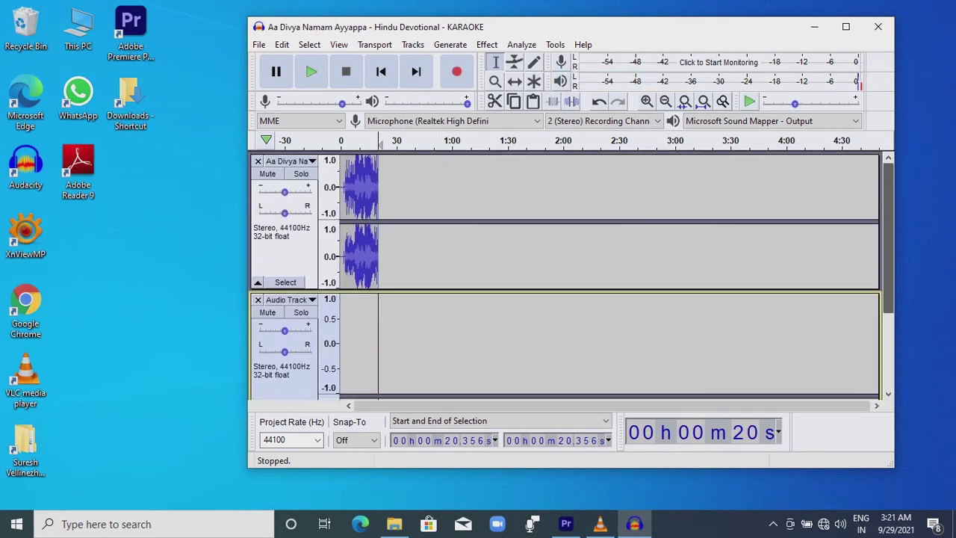
scroll(566, 273, "down", 3)
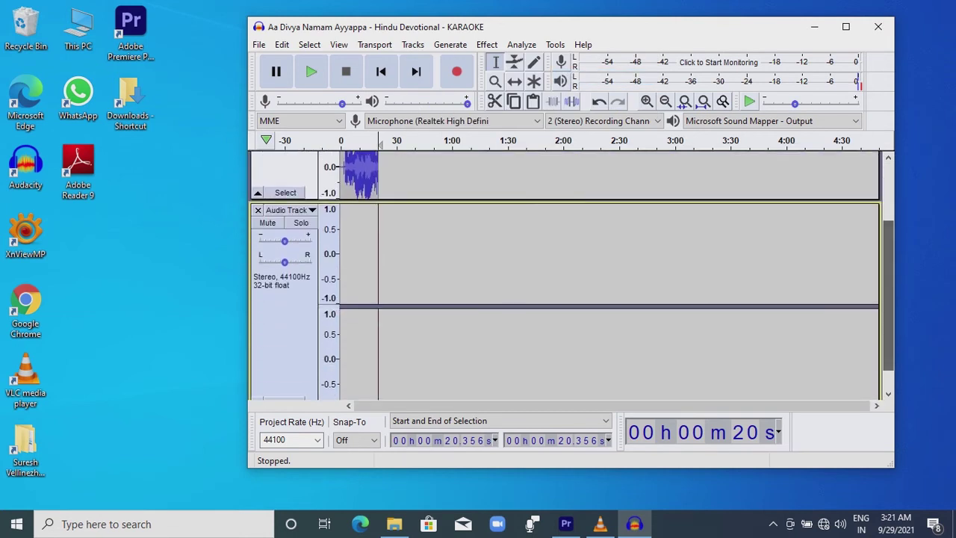
left_click(287, 300)
scroll(288, 299, "up", 3)
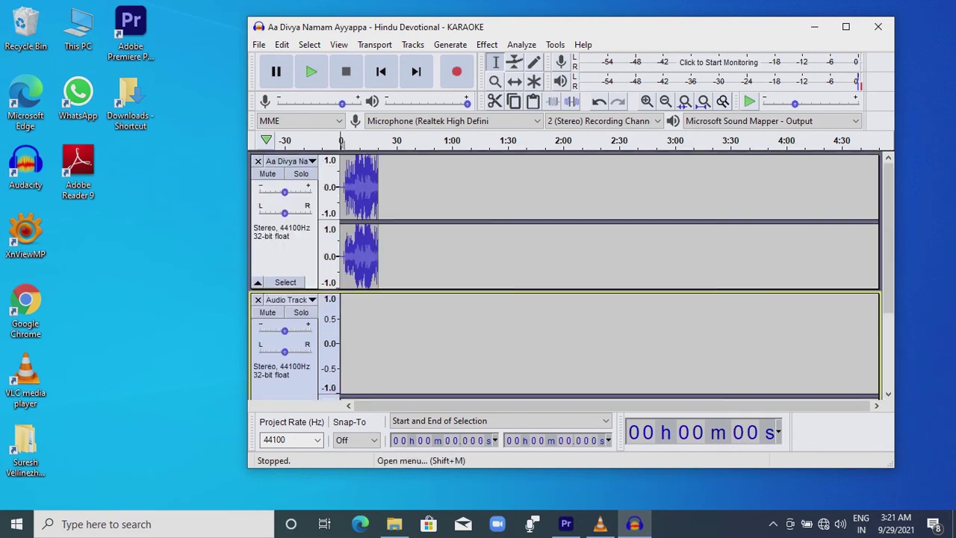
scroll(291, 299, "down", 2)
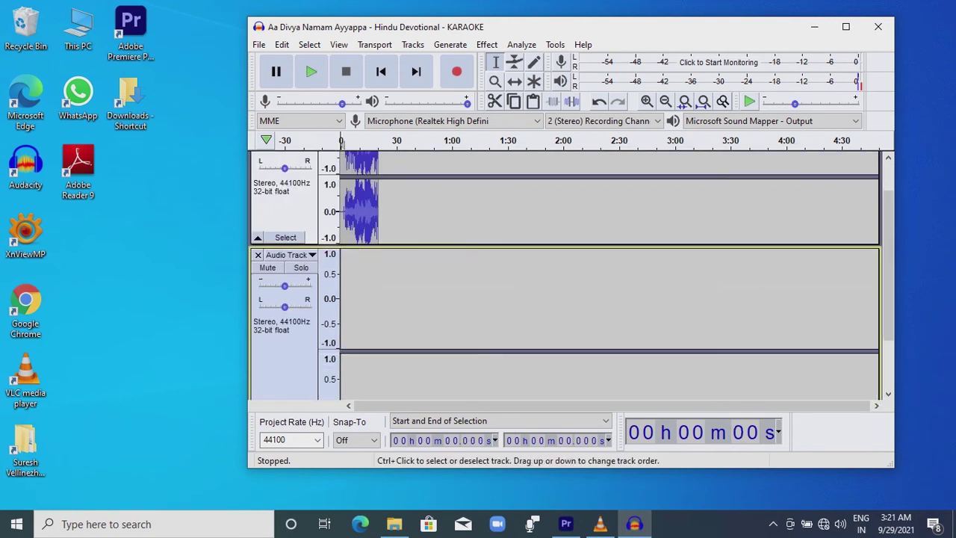
scroll(292, 299, "down", 3)
scroll(566, 299, "up", 2)
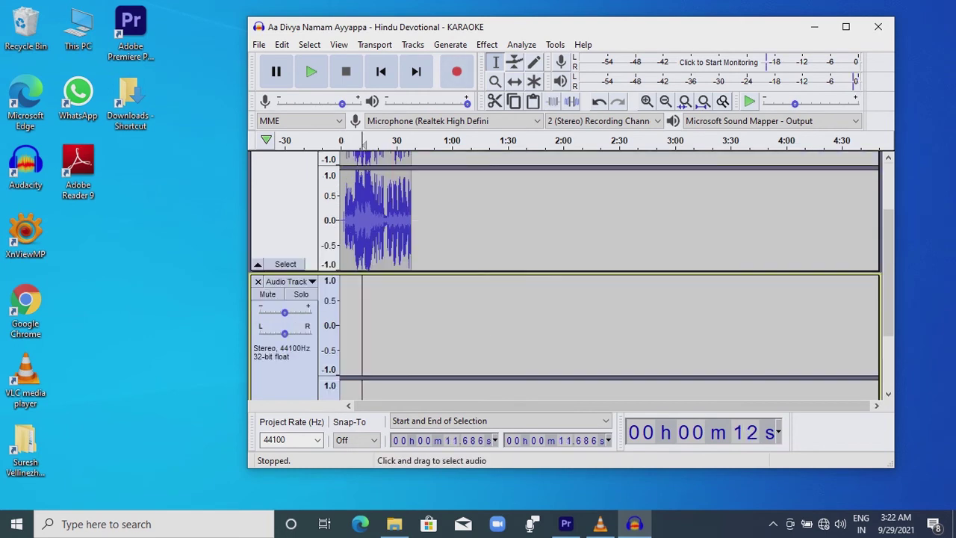
Silence the karaoke track's audio from 0 to about 11.3 seconds
left_click(369, 221)
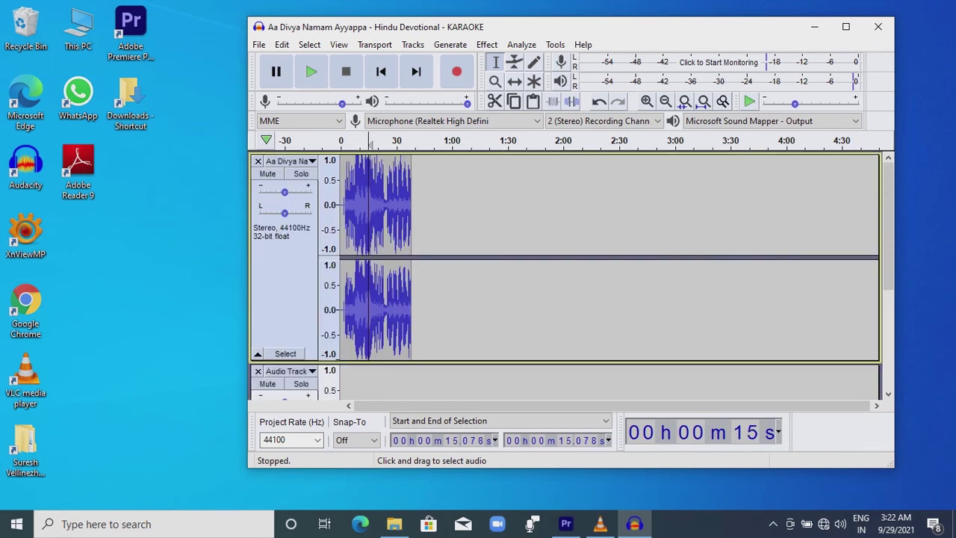
left_click(362, 205)
left_click_drag(361, 206, 340, 206)
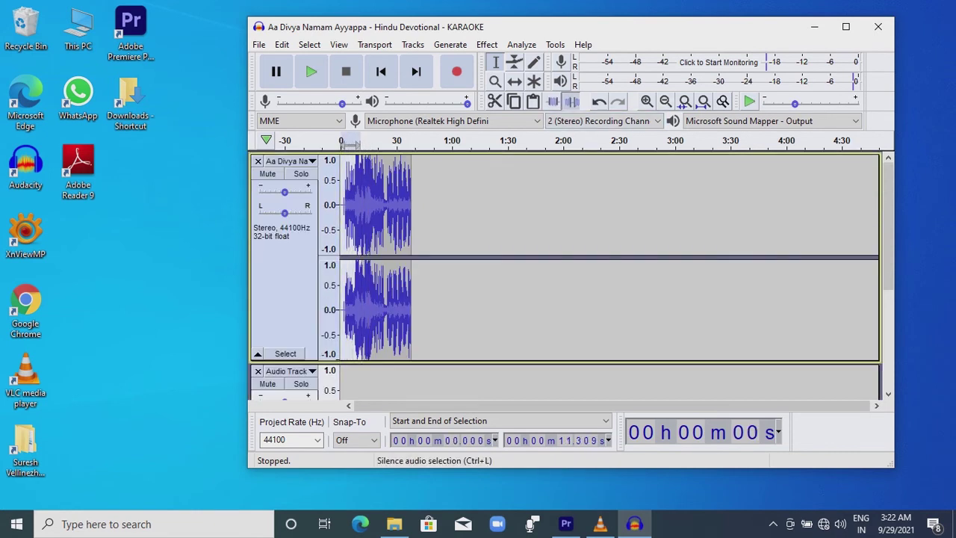
left_click(571, 101)
Record onto the empty stereo track from about 11 to 30 seconds, then select the recorded track
scroll(361, 299, "down", 1)
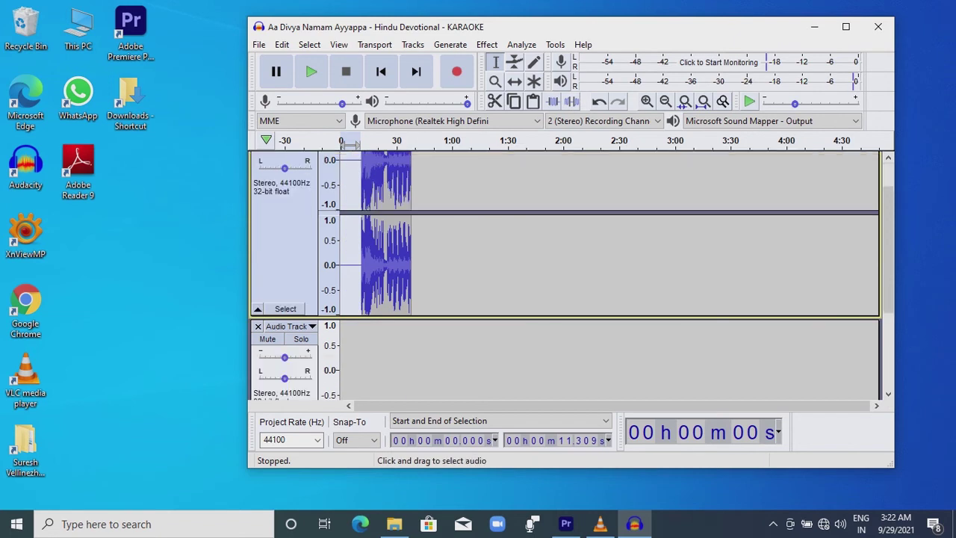
left_click(361, 354)
scroll(361, 355, "down", 3)
scroll(361, 355, "up", 1)
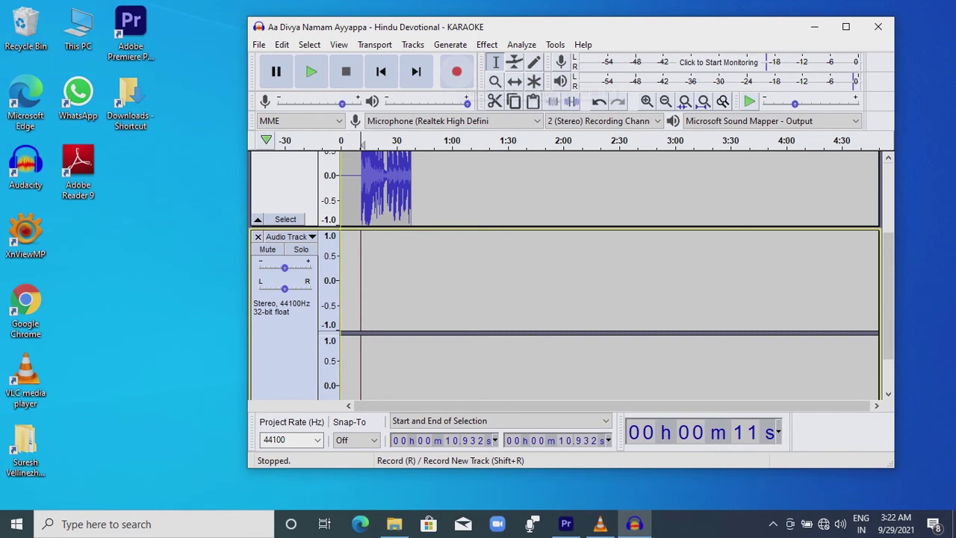
left_click(457, 72)
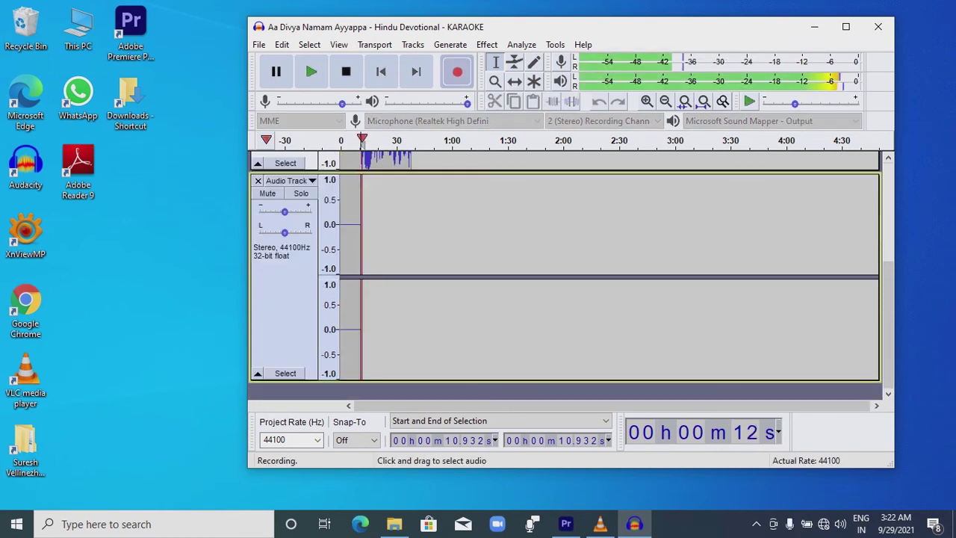
scroll(566, 277, "up", 1)
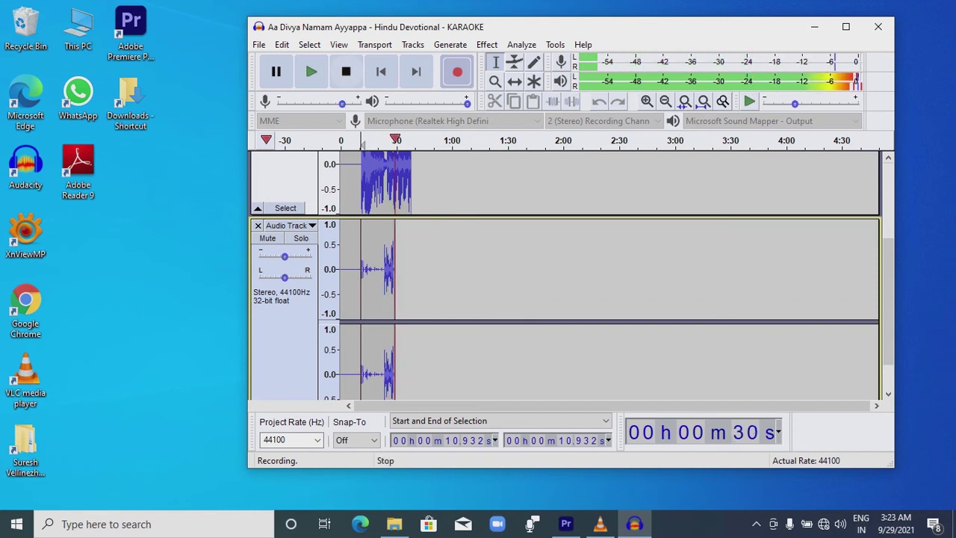
left_click(346, 71)
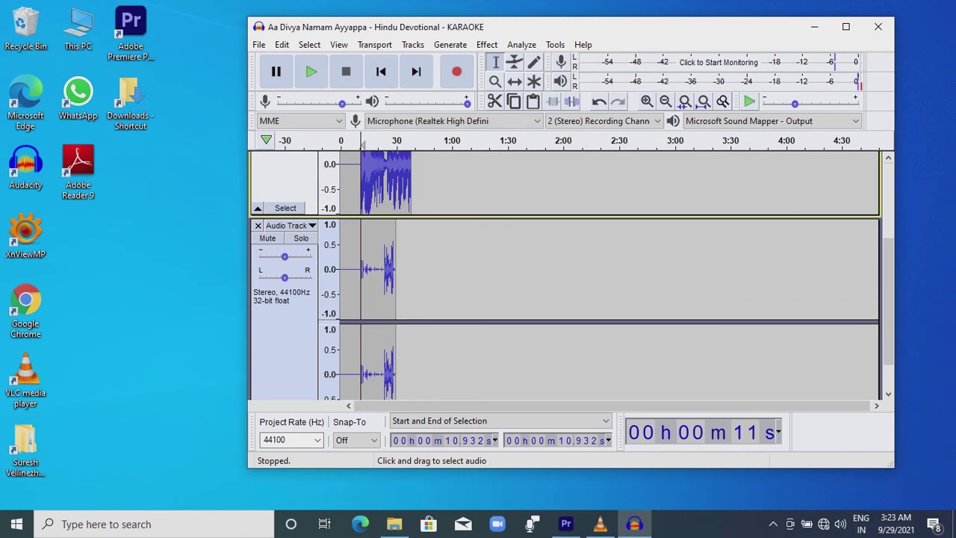
left_click(285, 336)
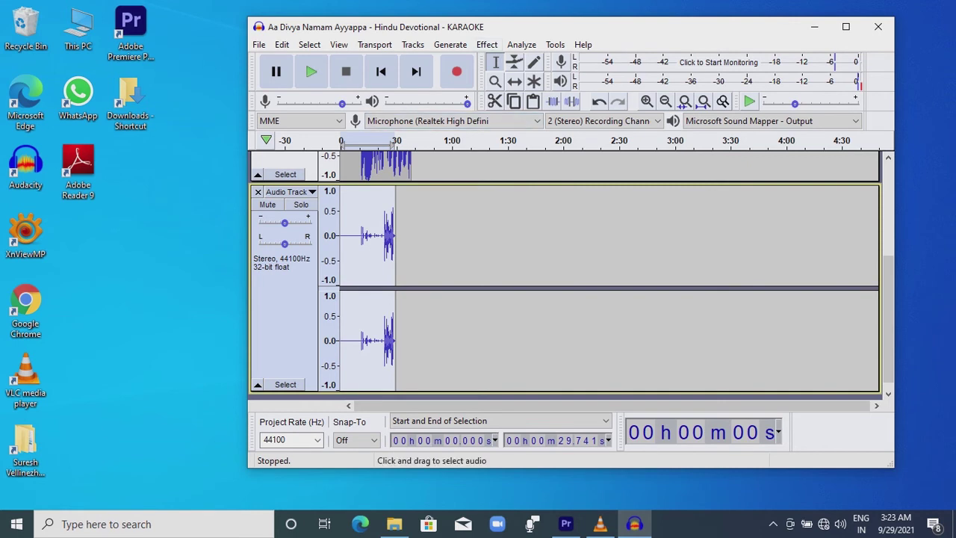
Amplify the selected recorded track by 4.915 dB, to a new peak amplitude of 0.0 dB
scroll(568, 276, "up", 1)
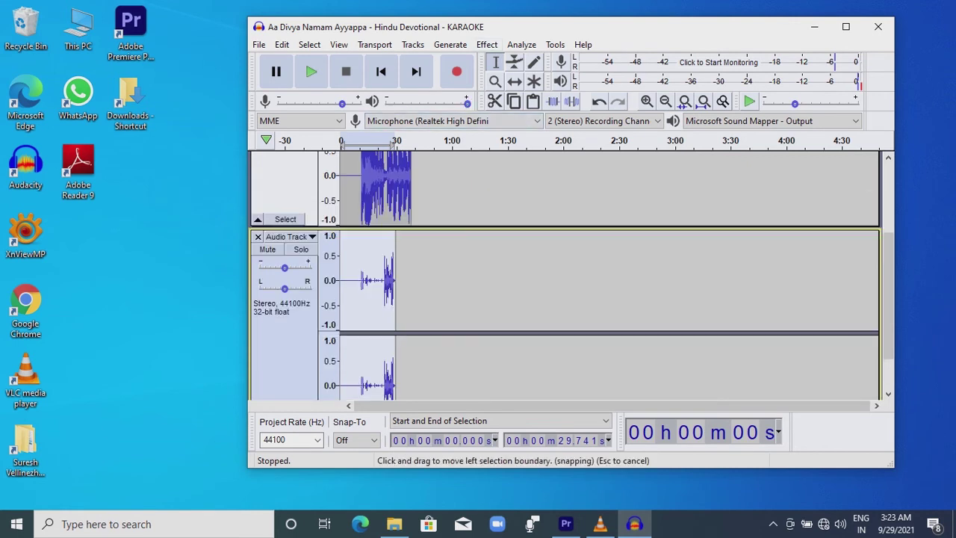
scroll(565, 277, "down", 1)
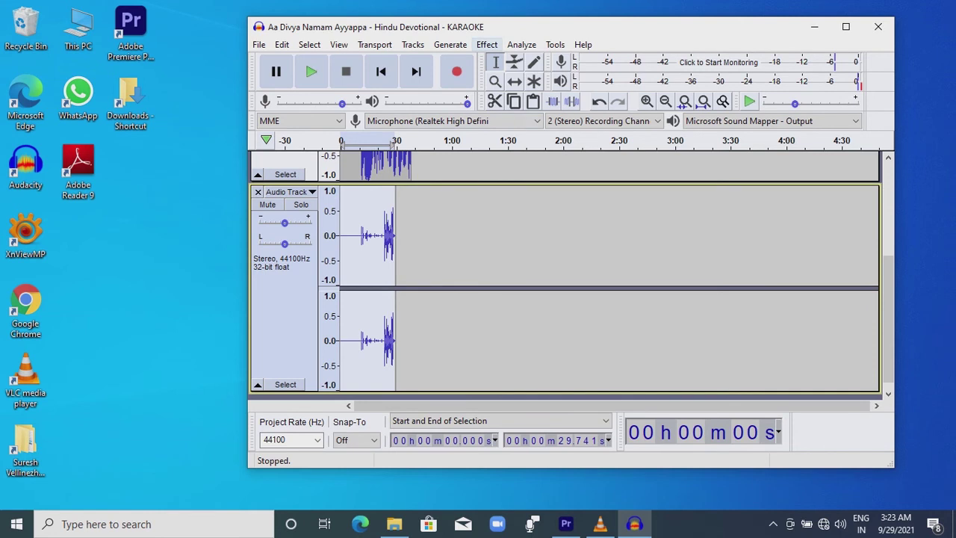
left_click(487, 44)
left_click(545, 64)
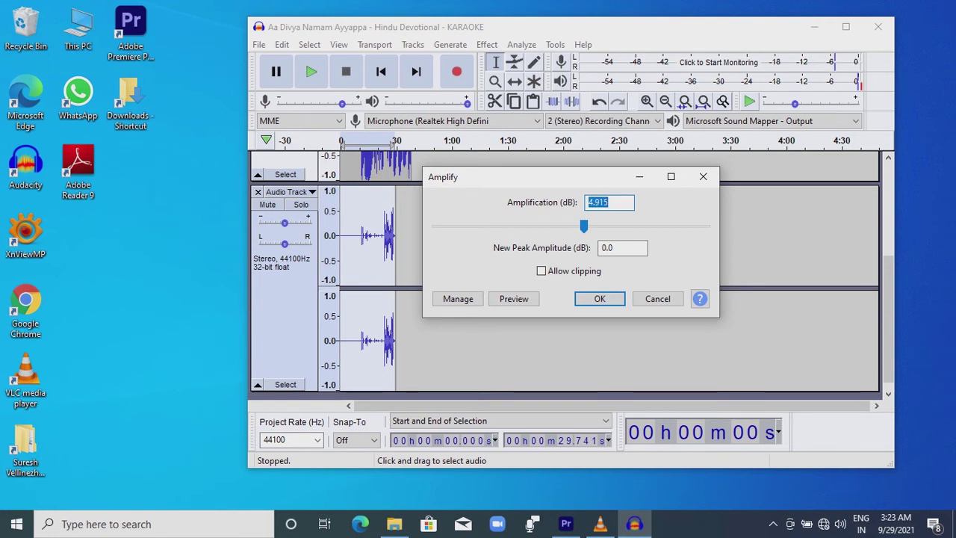
left_click(600, 299)
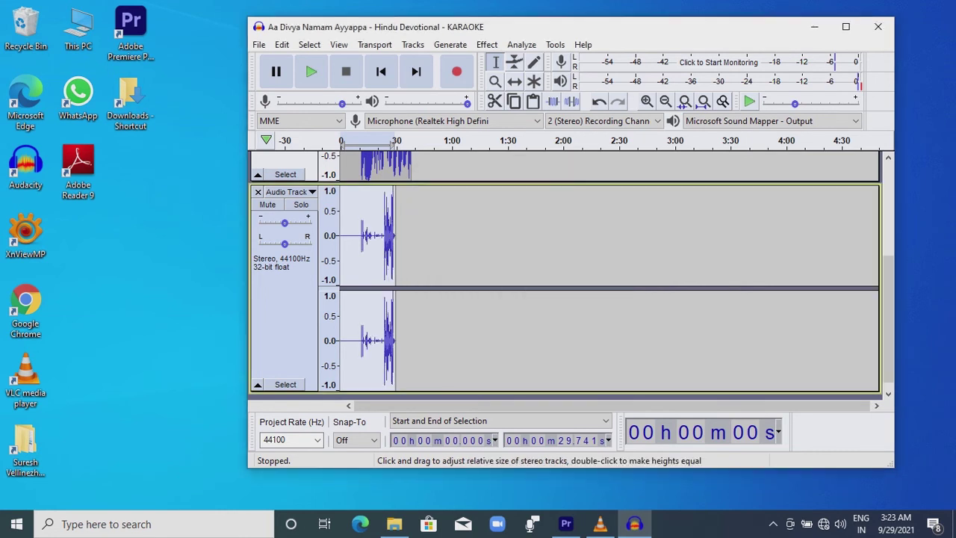
Play both tracks from about 19 to 31 seconds to check the amplified recording against the karaoke
scroll(566, 276, "up", 1)
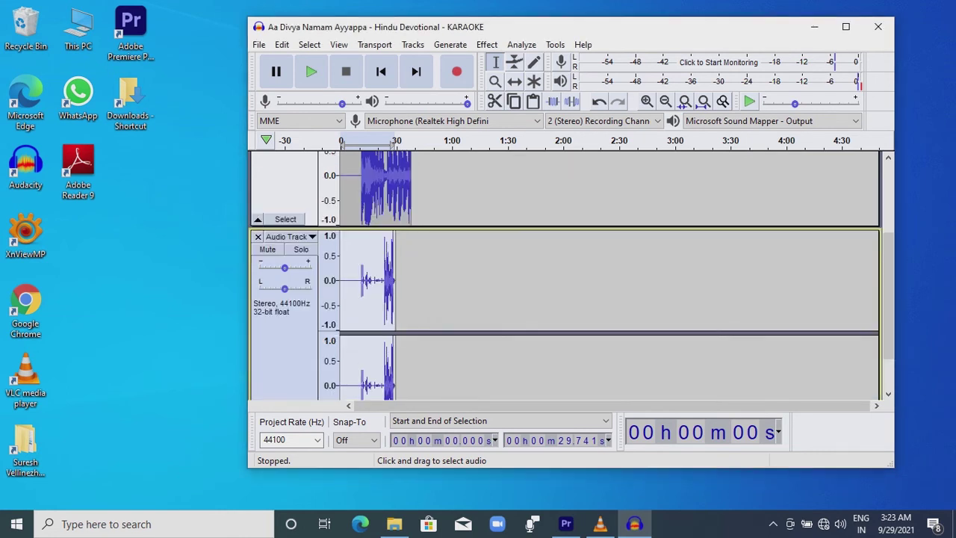
left_click(461, 299)
left_click(376, 240)
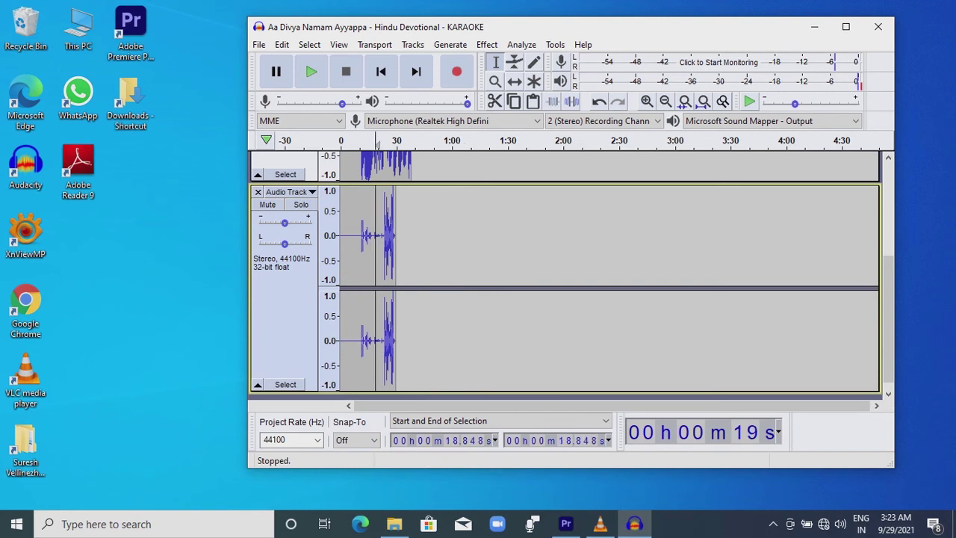
left_click(310, 71)
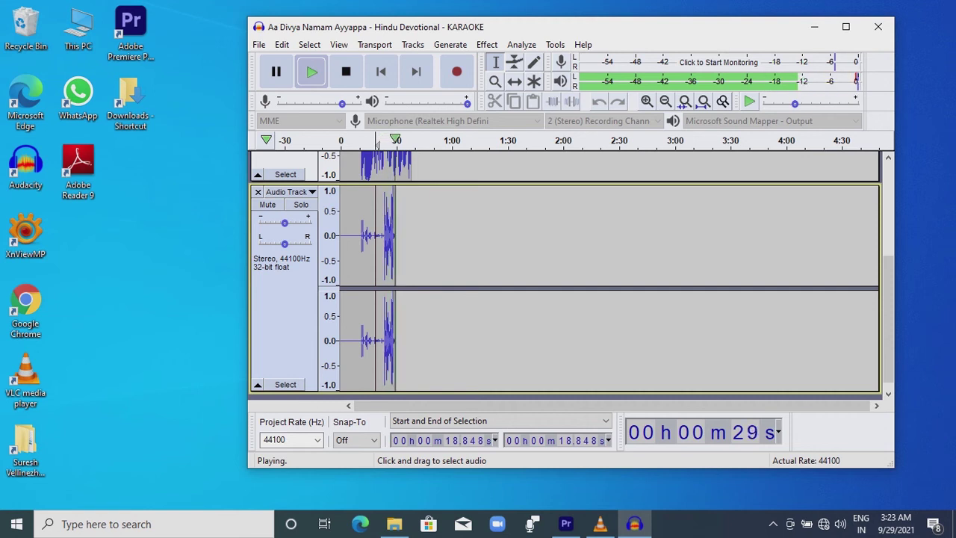
scroll(565, 277, "up", 1)
scroll(566, 276, "up", 2)
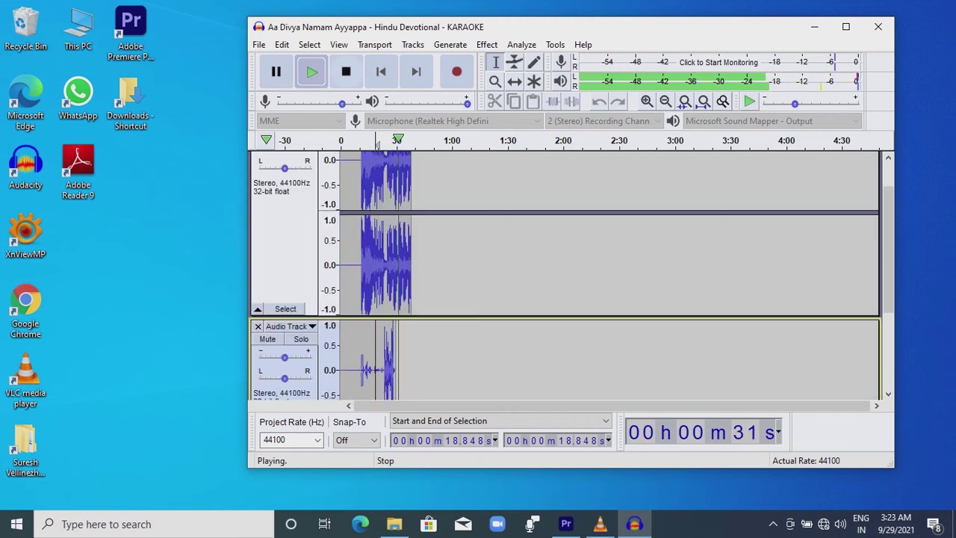
key("space")
scroll(565, 277, "down", 1)
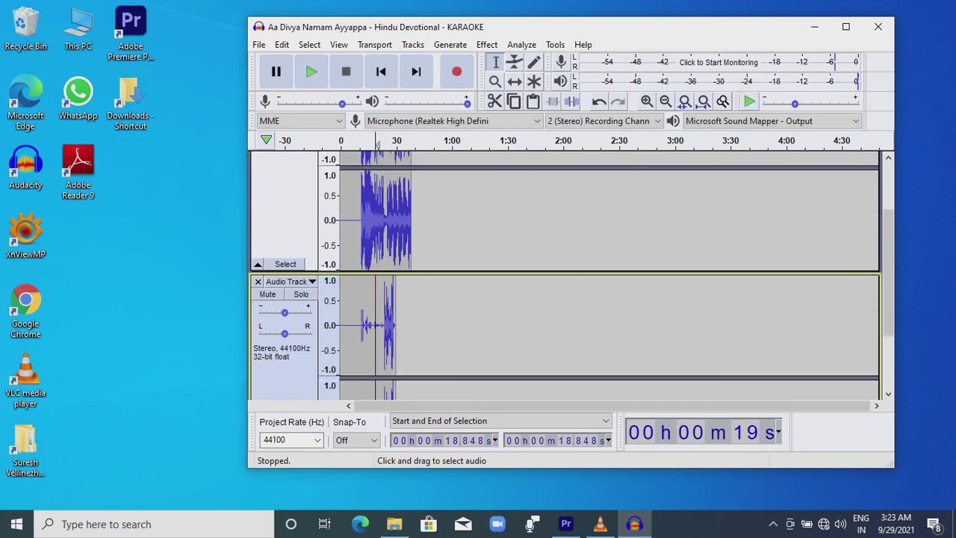
Select the whole recorded track and apply Reverb with 75% room size, 10 ms pre-delay, 50% reverberance and 50% damping
scroll(566, 276, "down", 1)
left_click(414, 280)
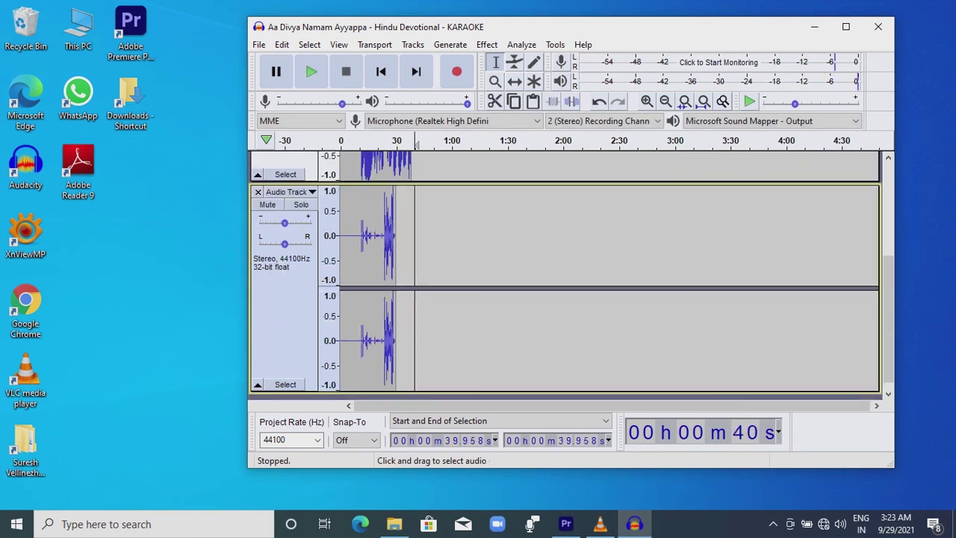
left_click_drag(414, 281, 341, 280)
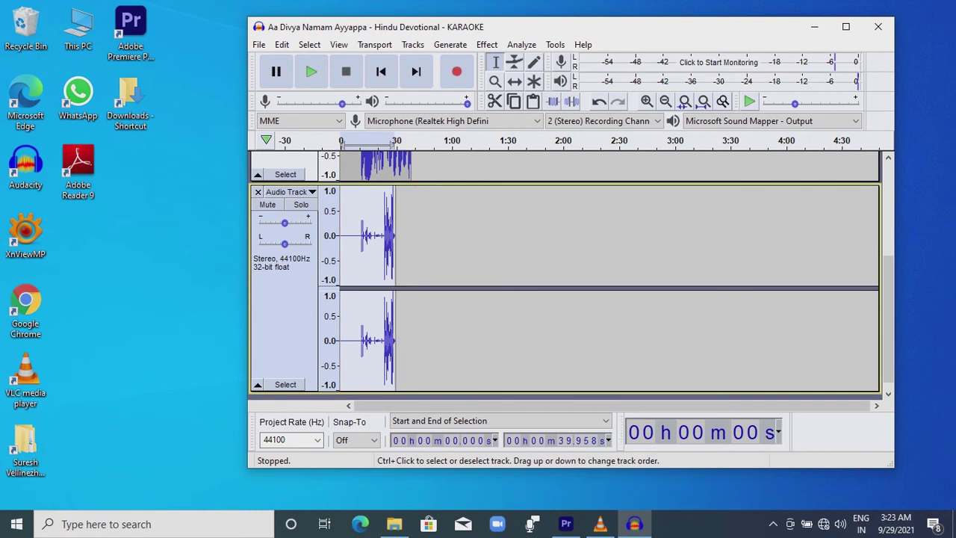
left_click(487, 45)
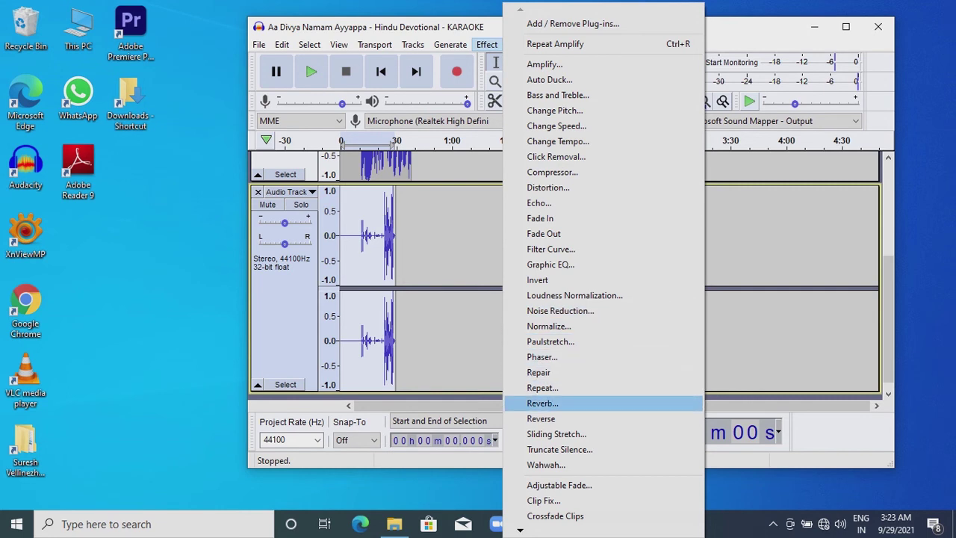
key("Return")
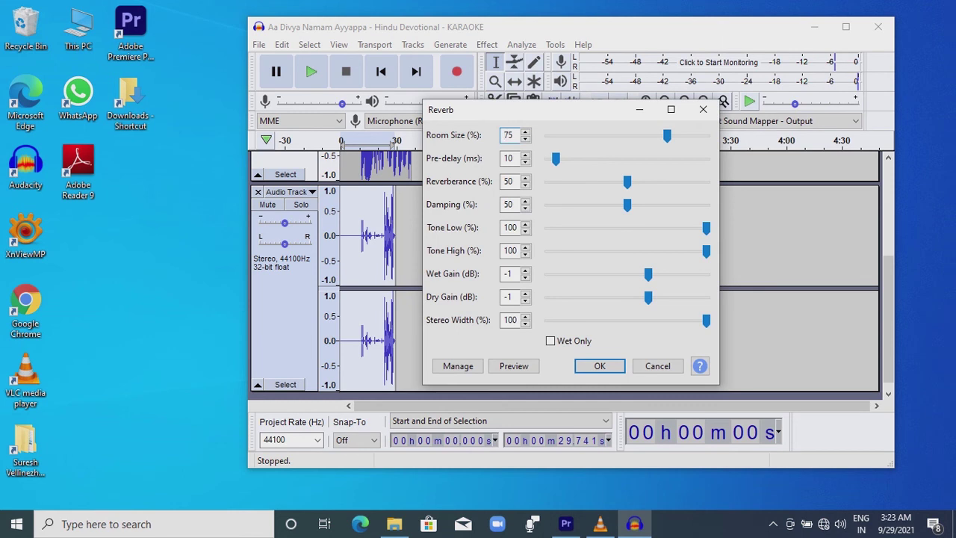
left_click(600, 366)
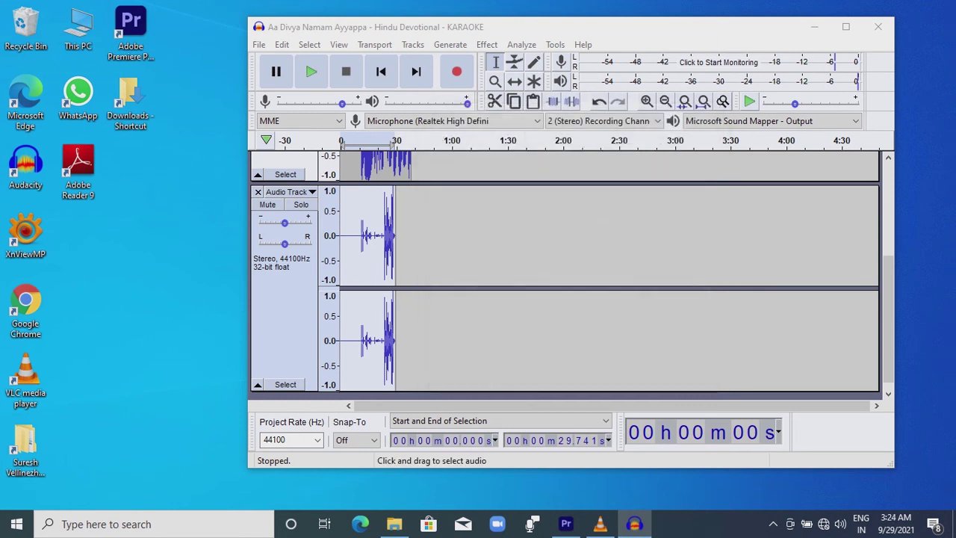
Play the mix from about 22.6 seconds to listen to the reverb on the recorded track, then stop playback
scroll(571, 275, "up", 1)
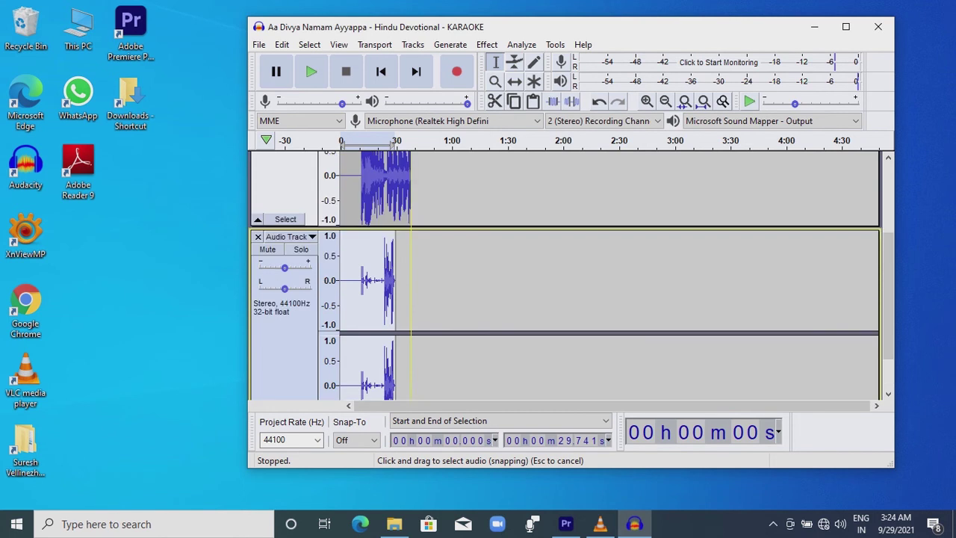
scroll(572, 299, "down", 1)
left_click(383, 314)
left_click(311, 72)
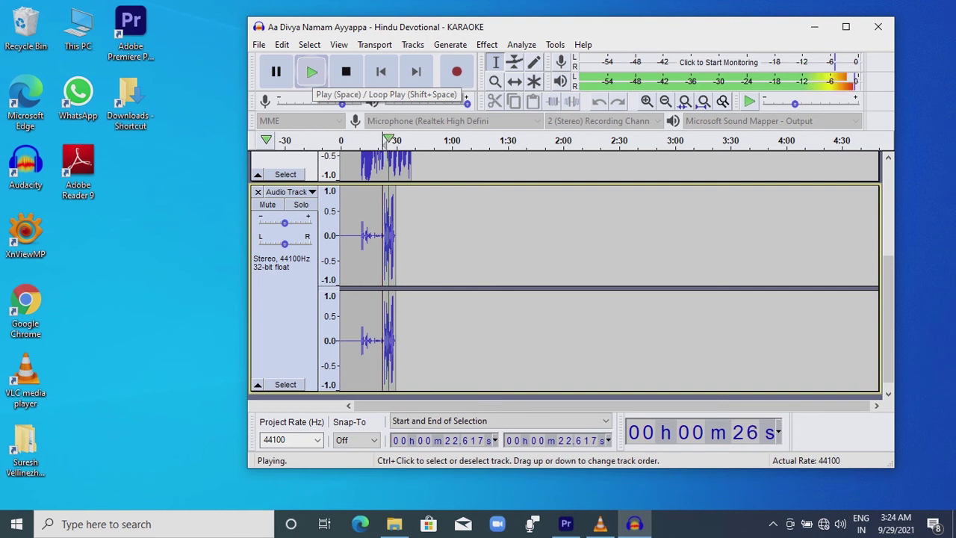
left_click(345, 72)
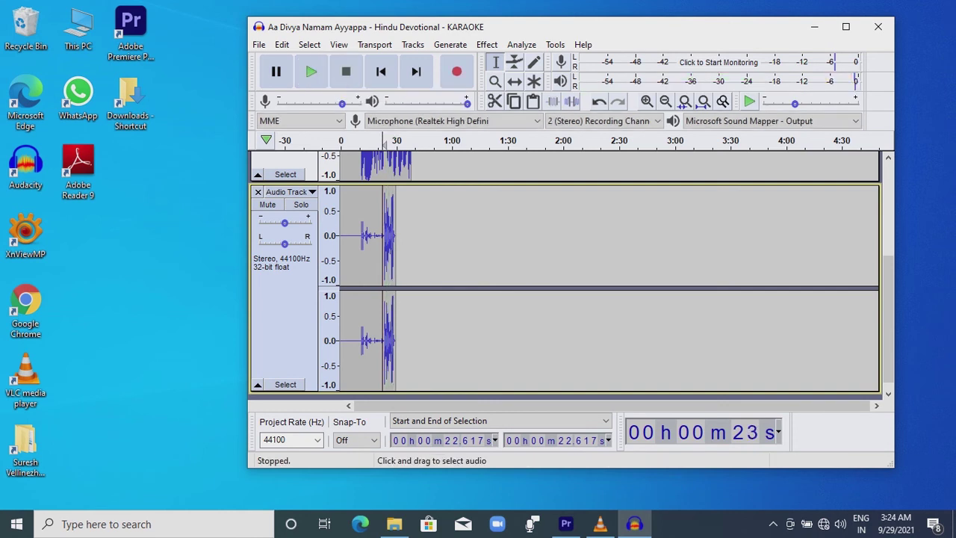
key("Home")
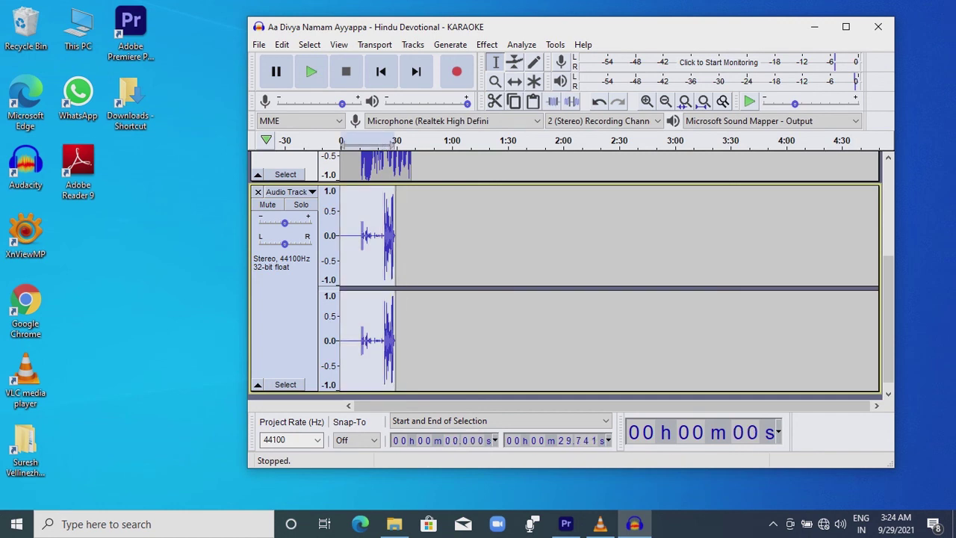
left_click(486, 44)
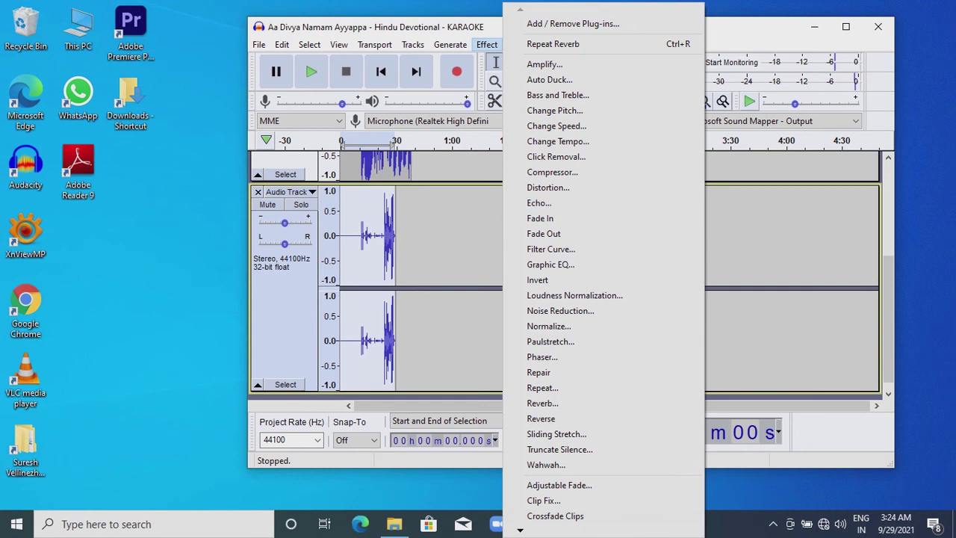
left_click(422, 236)
left_click(422, 235)
scroll(422, 273, "up", 3)
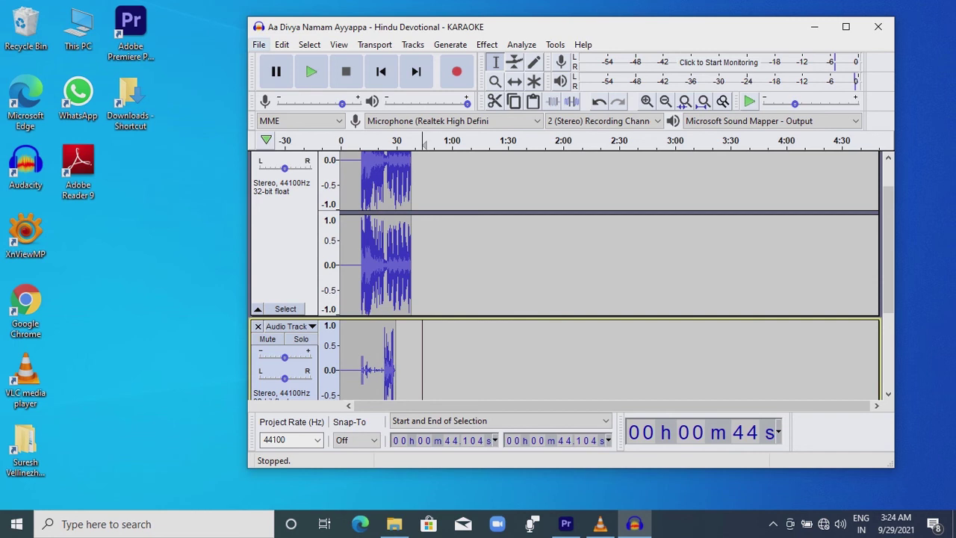
left_click(258, 44)
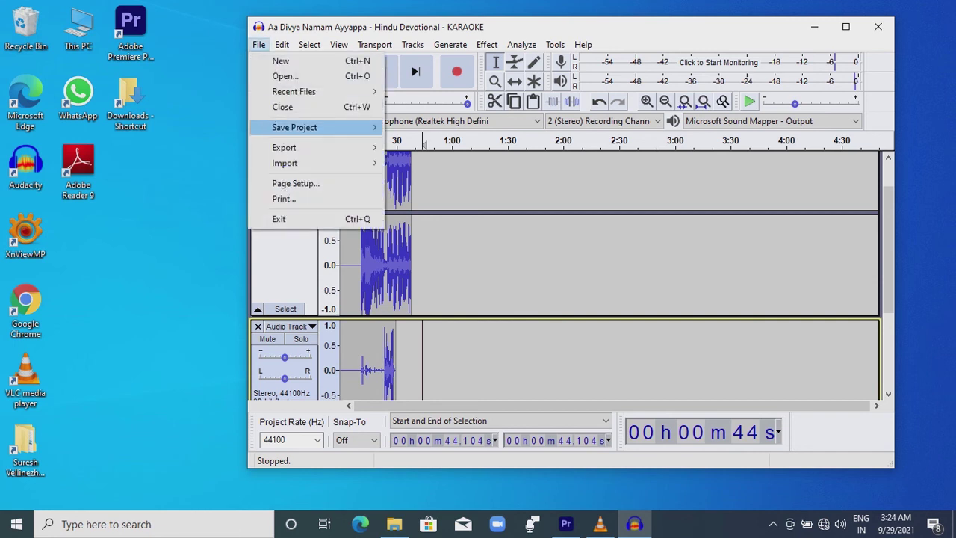
mouse_move(295, 127)
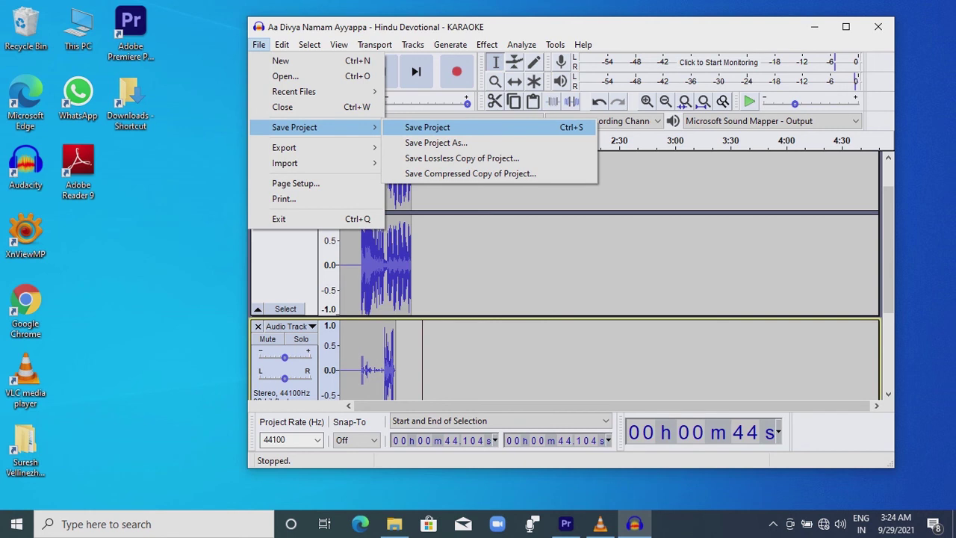
left_click(437, 143)
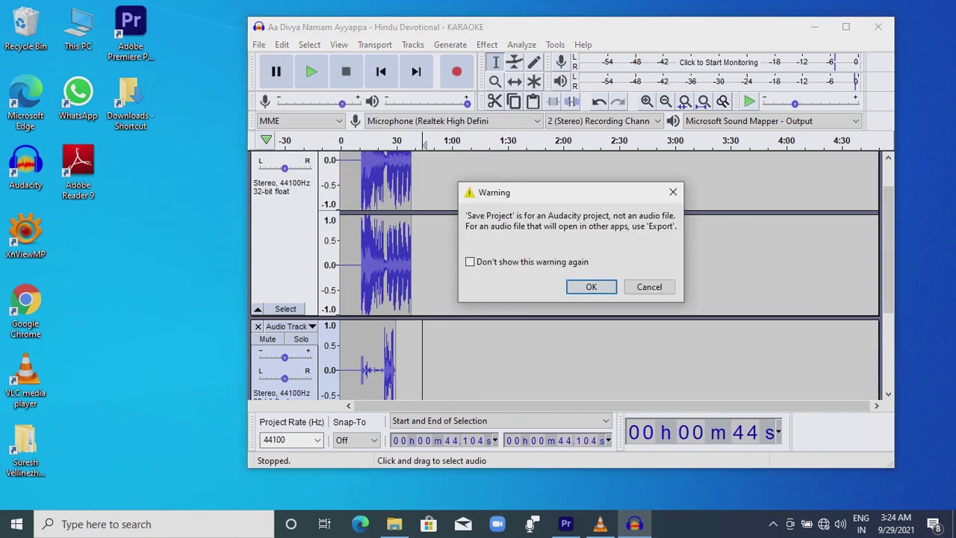
key("Return")
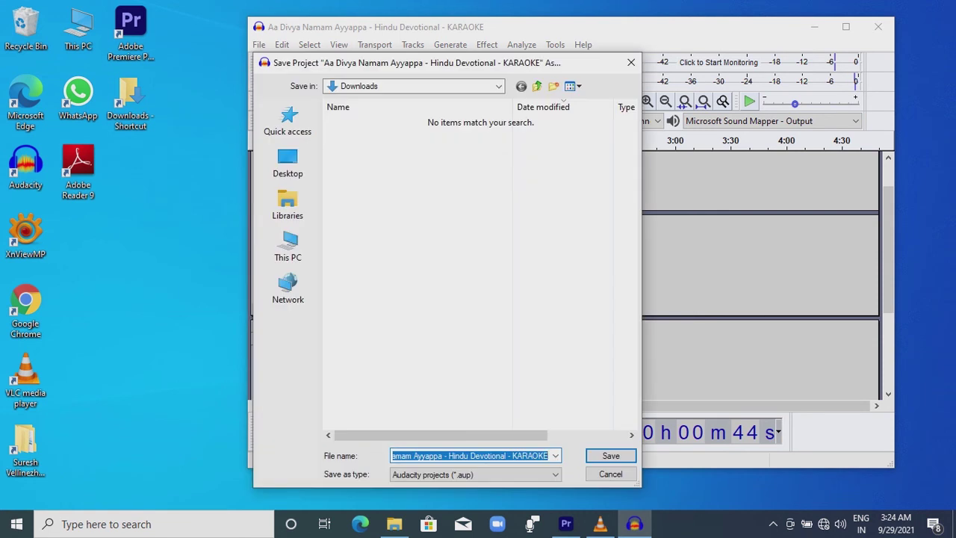
left_click(611, 473)
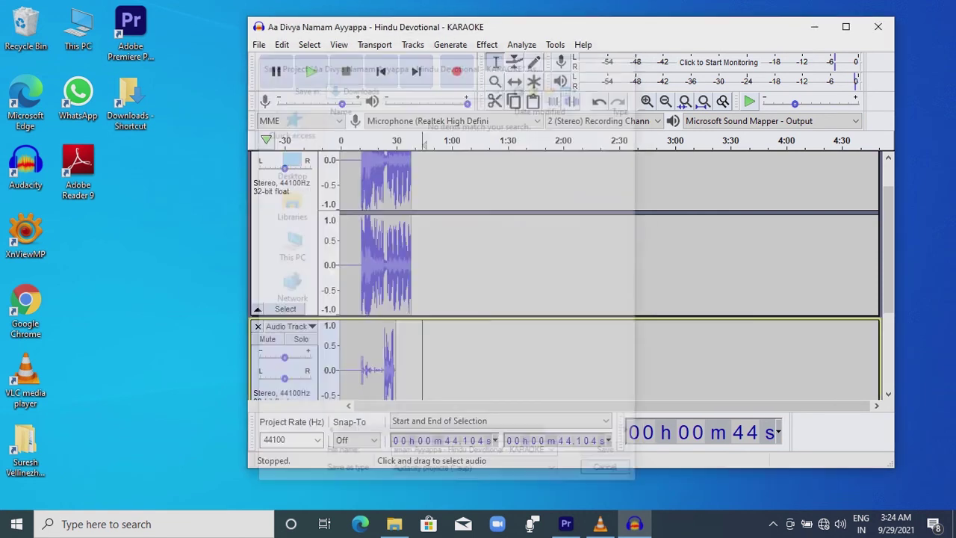
Export the mixed-down tracks as an MP3 named test in the Audacity track mixing folder, keeping the default format options and metadata
left_click(259, 44)
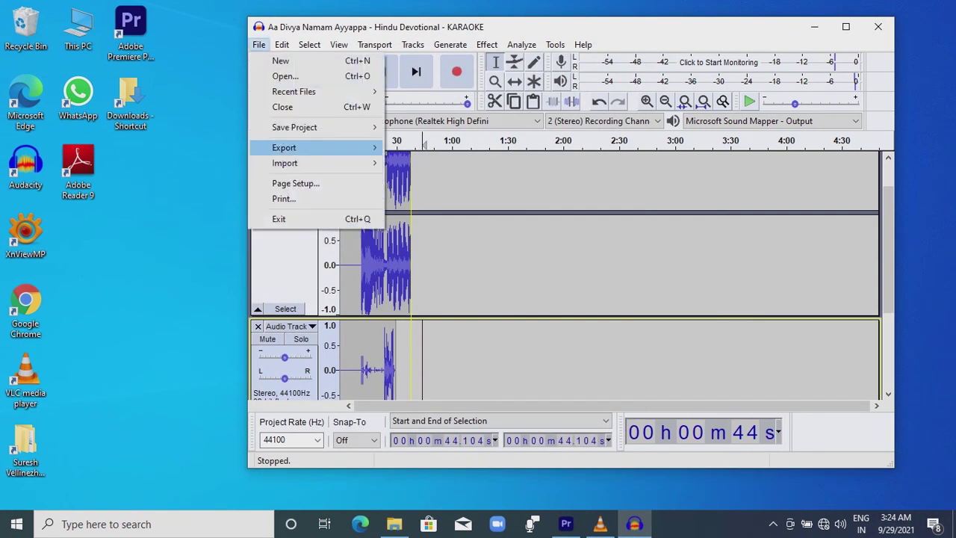
mouse_move(284, 147)
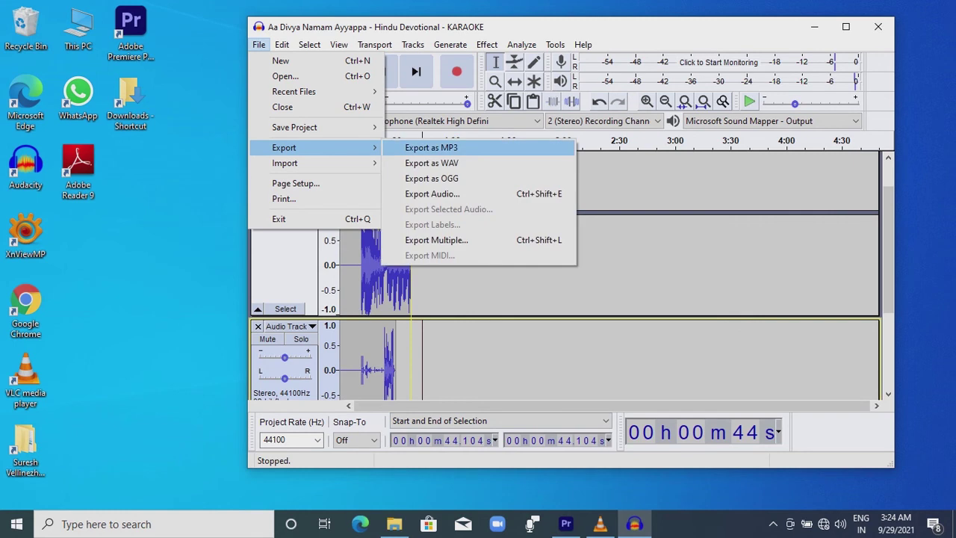
left_click(431, 147)
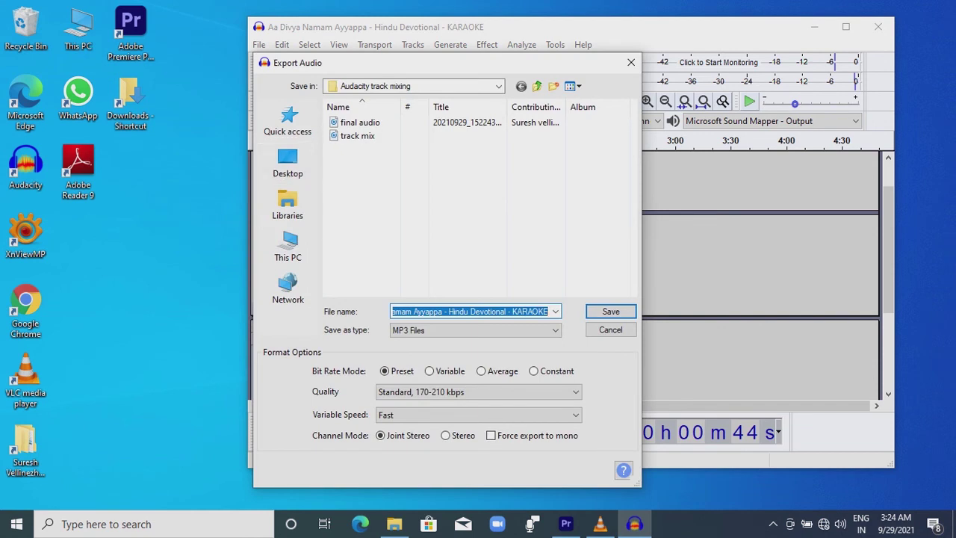
type("test")
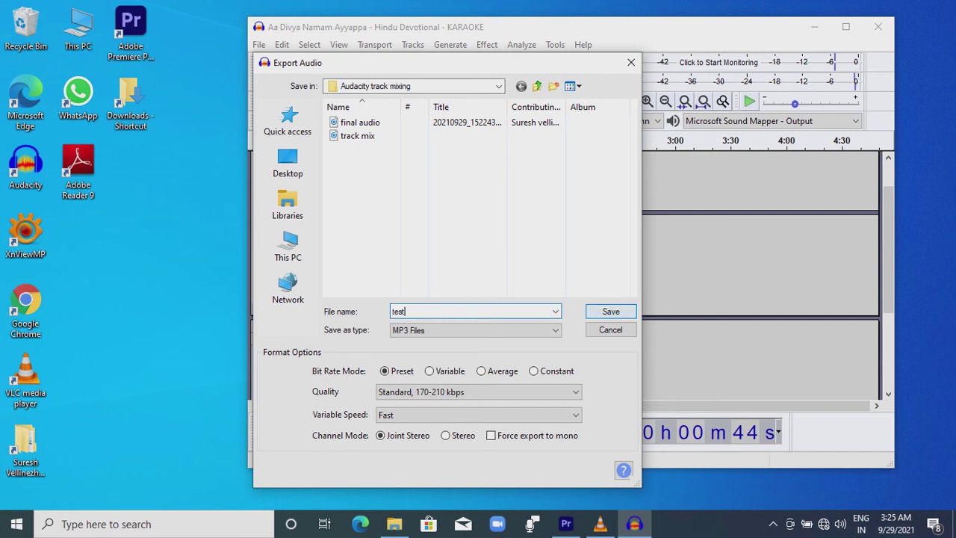
key("Return")
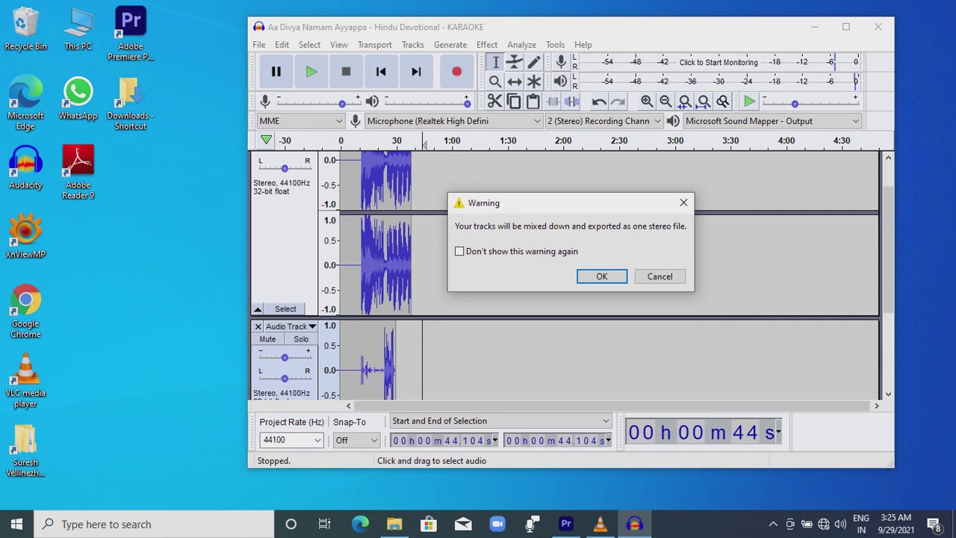
key("Return")
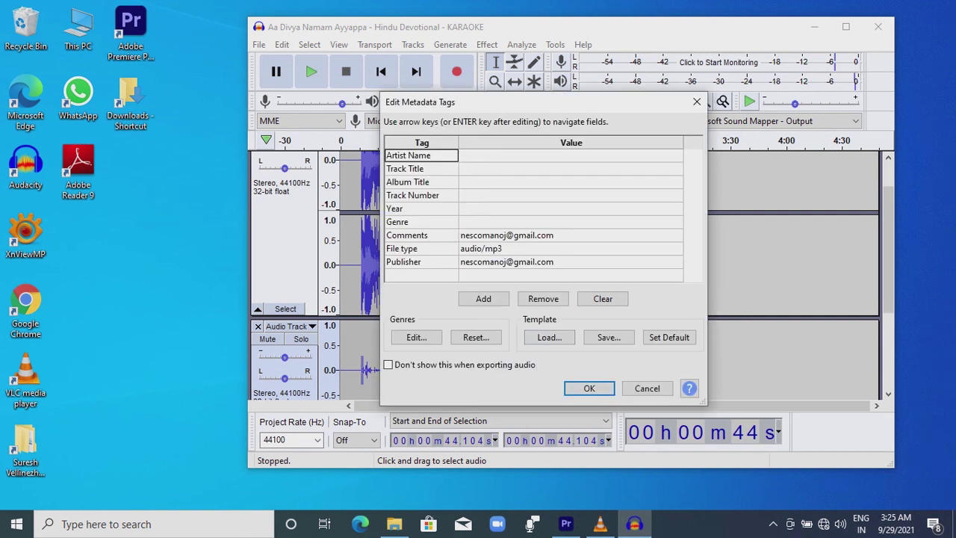
key("Return")
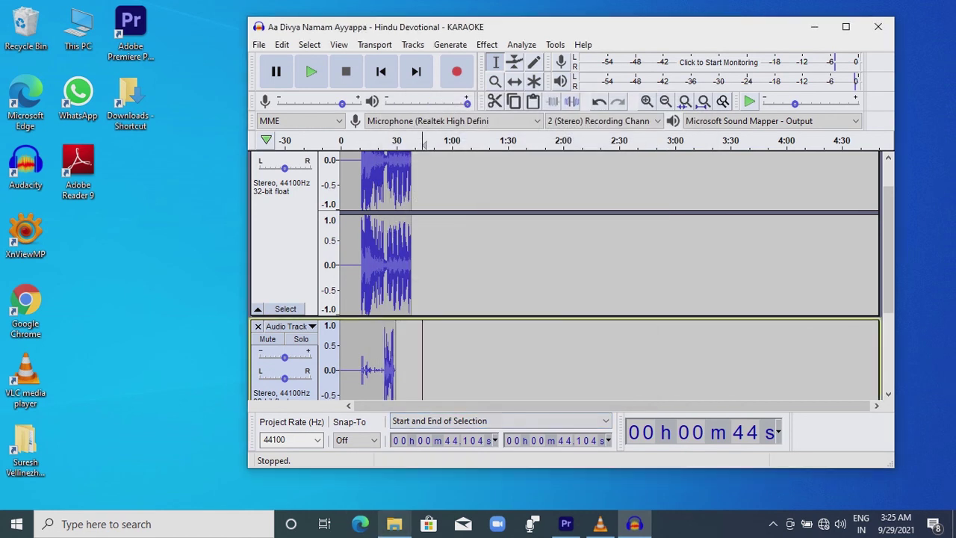
Switch to File Explorer and open the exported test file from the Audacity track mixing folder
left_click(394, 524)
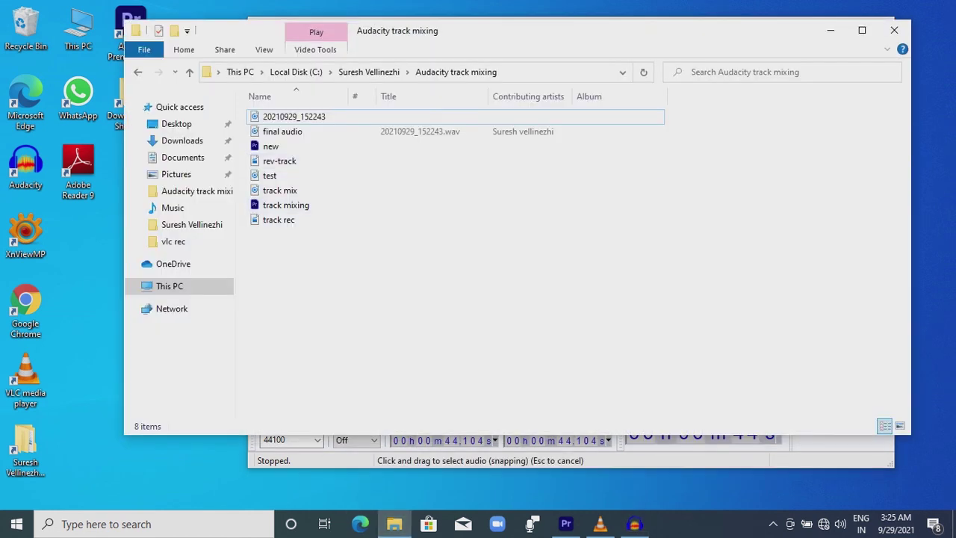
double_click(270, 175)
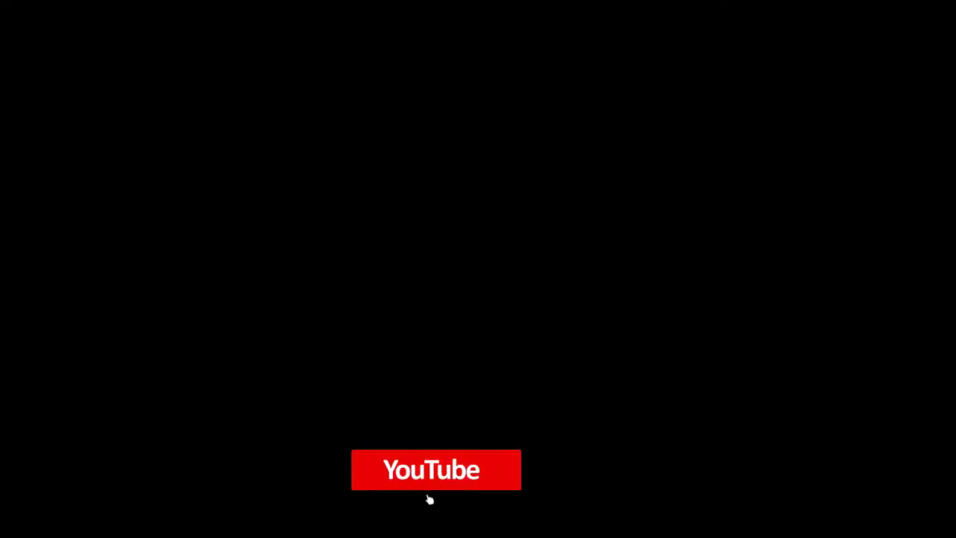